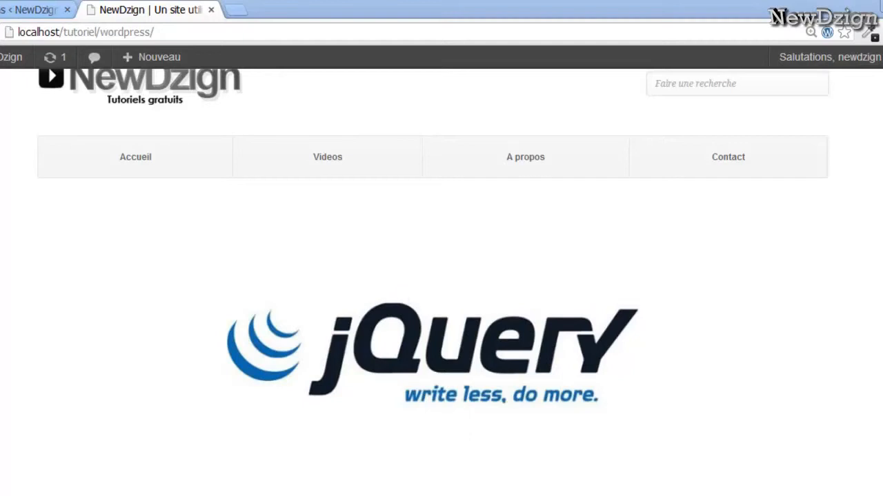
Step: Switch to the file explorer, open the plugin folder and copy the chopslider folder
{"action": "key", "text": "alt+Tab"}
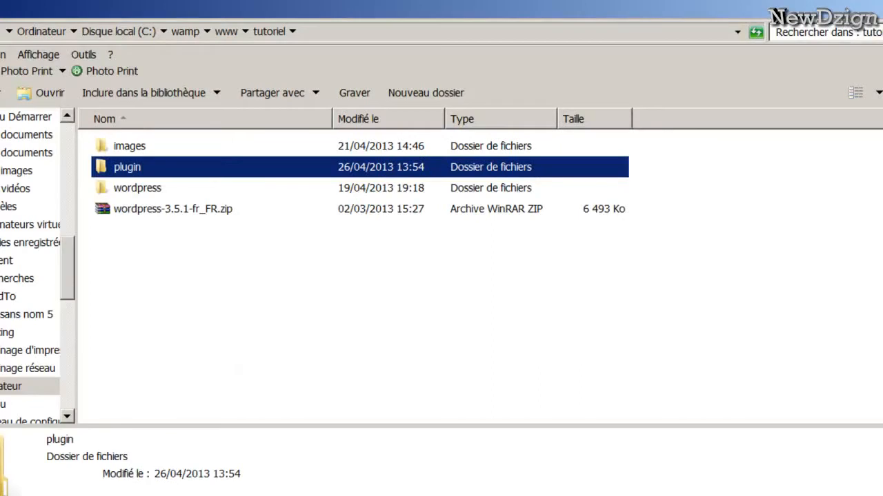
{"action": "double_click", "coordinate": [122, 170]}
{"action": "left_click", "coordinate": [184, 145]}
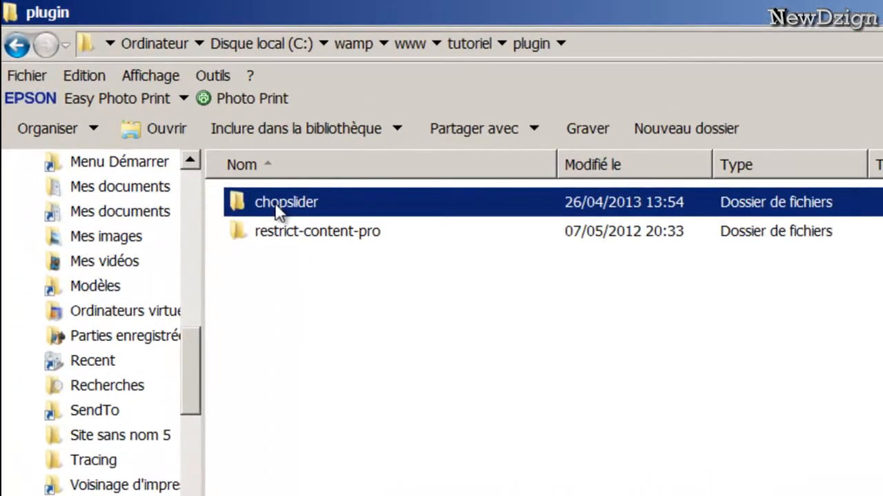
{"action": "left_click", "coordinate": [315, 339]}
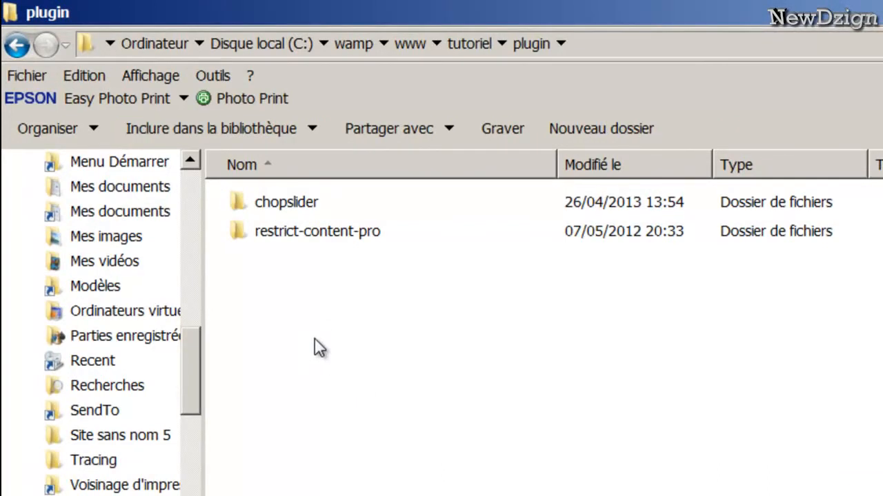
Step: Go back to the tutoriel folder and open its wordpress folder
{"action": "key", "text": "BackSpace"}
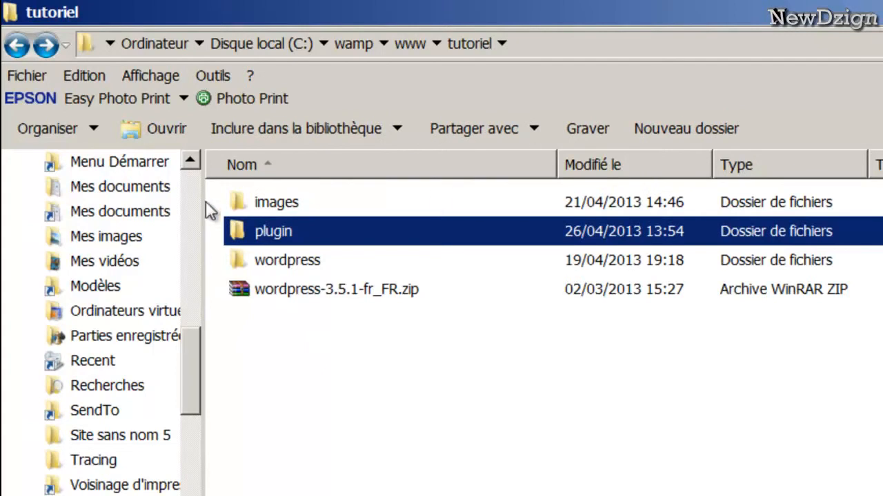
{"action": "left_click", "coordinate": [263, 270]}
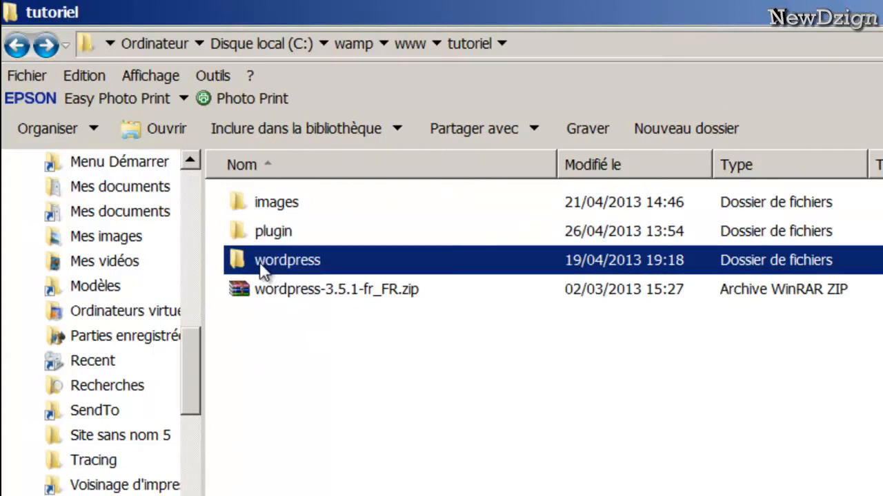
{"action": "double_click", "coordinate": [264, 233]}
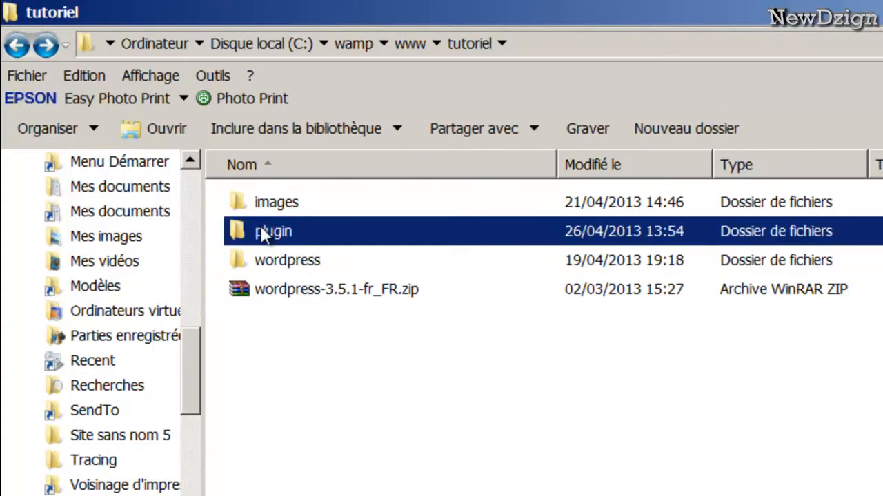
{"action": "left_click", "coordinate": [269, 207]}
{"action": "key", "text": "BackSpace"}
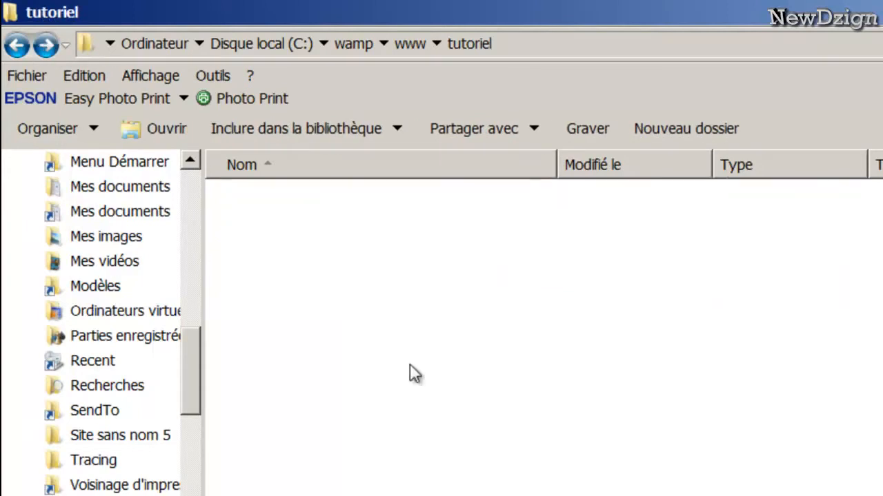
{"action": "key", "text": "Down"}
{"action": "key", "text": "Return"}
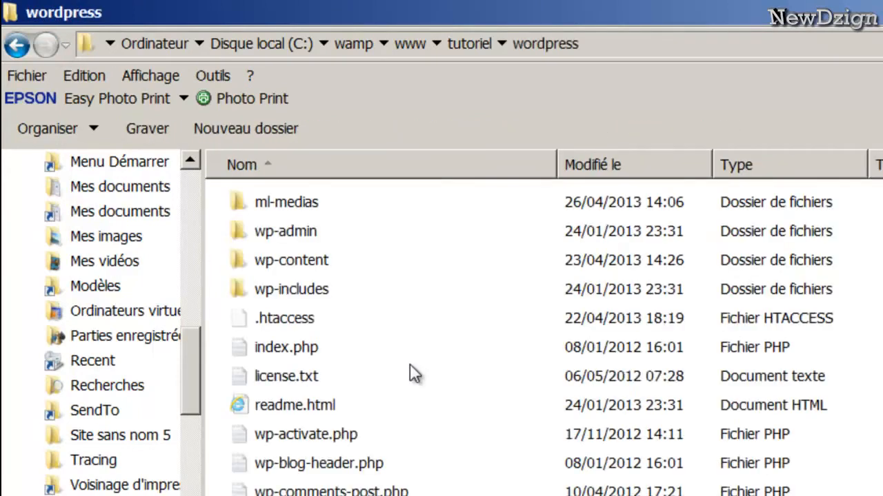
Step: Paste the chopslider folder into the plugins folder inside wp-content
{"action": "key", "text": "Down"}
{"action": "key", "text": "Down"}
{"action": "key", "text": "Return"}
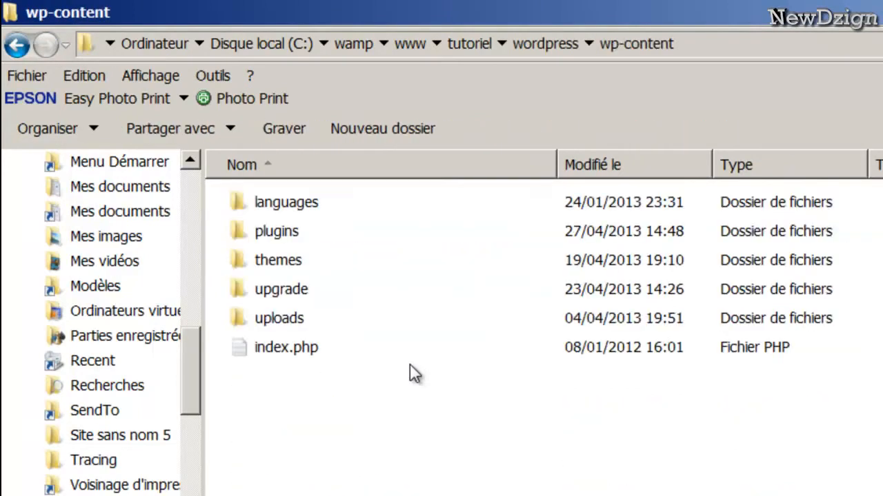
{"action": "key", "text": "Down"}
{"action": "key", "text": "Return"}
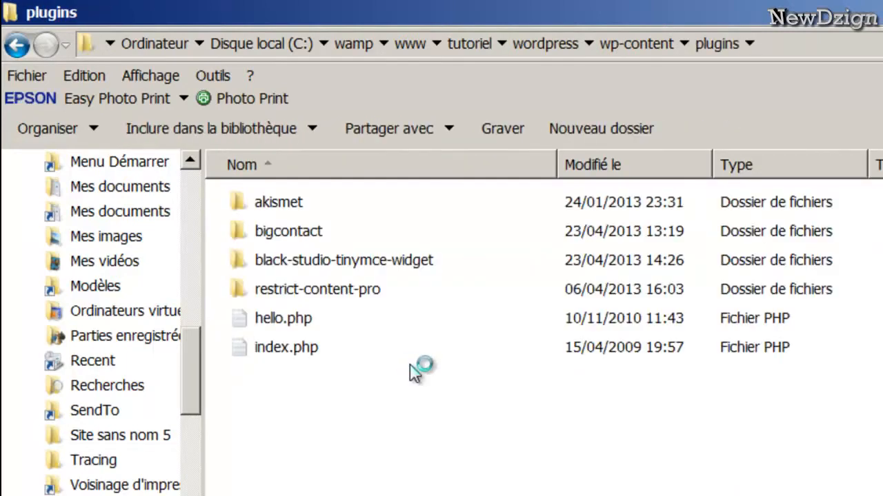
{"action": "key", "text": "ctrl+v"}
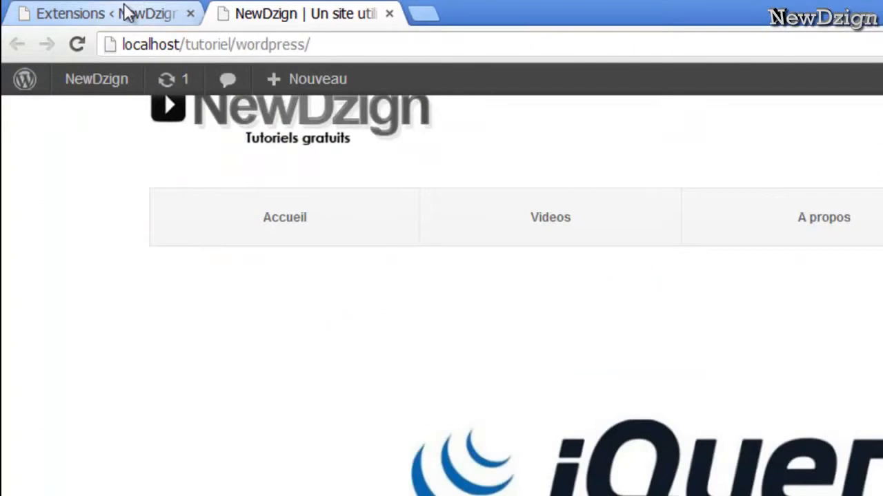
Step: Switch to the browser's WordPress Extensions page, reload it and activate the Chop Slider 2 plugin
{"action": "left_click", "coordinate": [124, 11]}
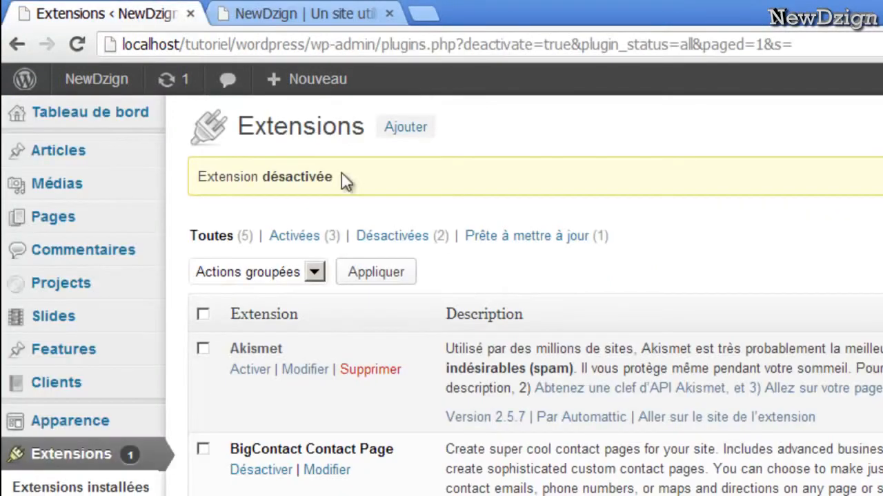
{"action": "left_click", "coordinate": [77, 44]}
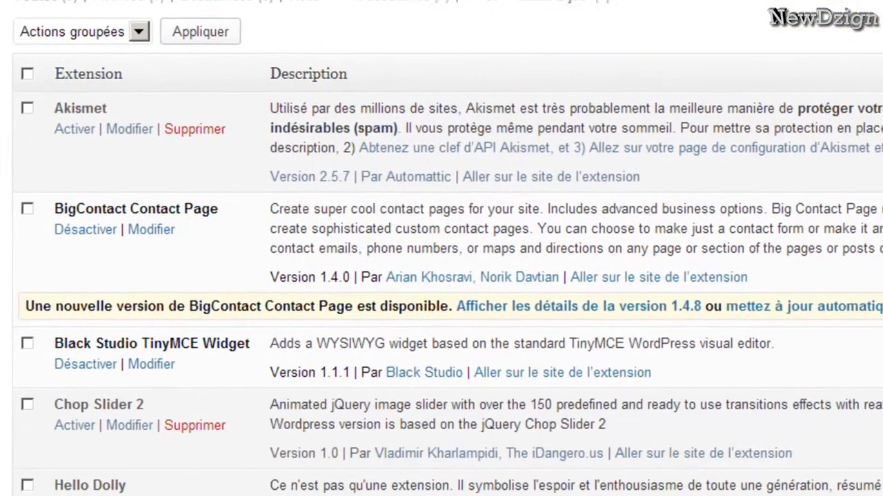
{"action": "scroll", "coordinate": [441, 248], "scroll_direction": "down", "scroll_amount": 3}
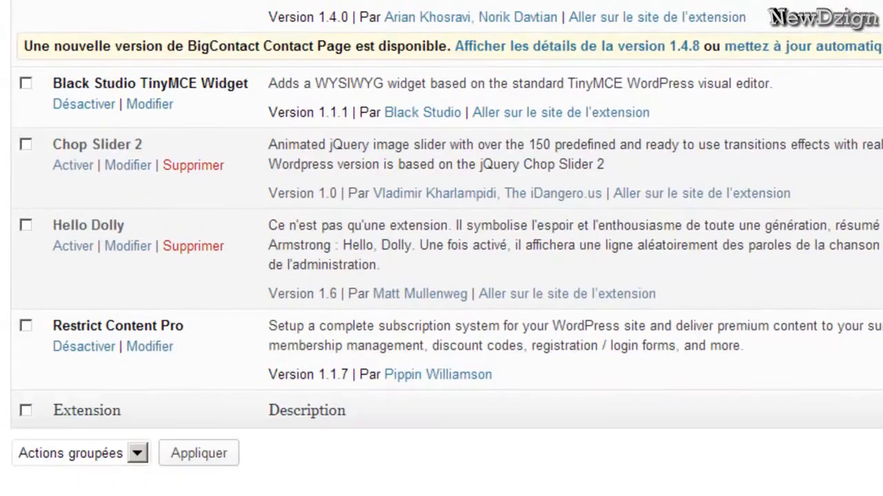
{"action": "left_click", "coordinate": [72, 165]}
Step: Open the form for adding a new slider in the Chop Slider 2 plugin and select its title text
{"action": "scroll", "coordinate": [69, 165], "scroll_direction": "down", "scroll_amount": 3}
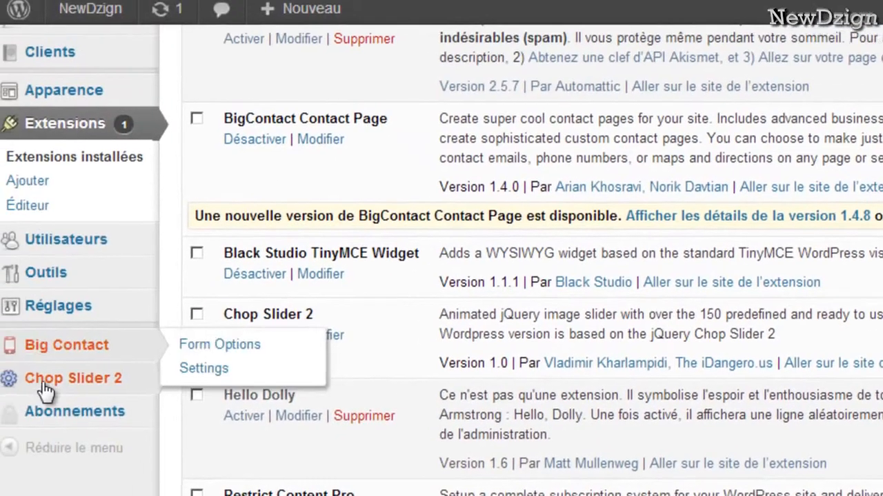
{"action": "mouse_move", "coordinate": [48, 389]}
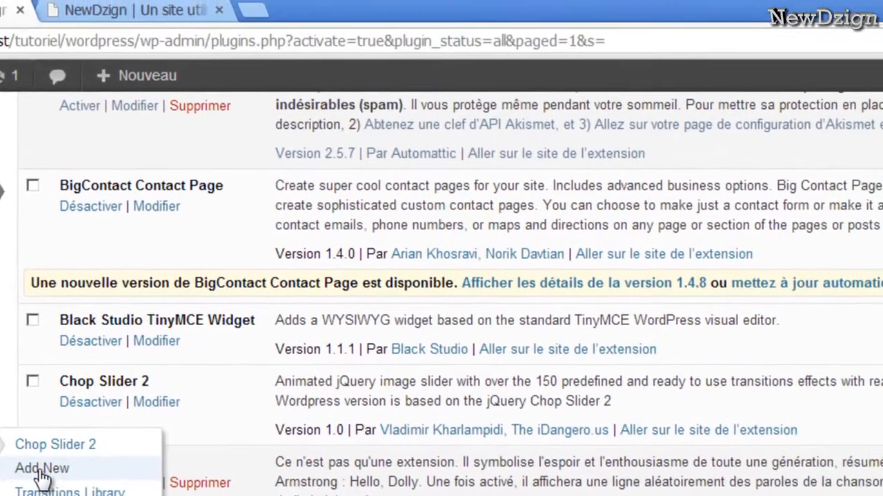
{"action": "left_click", "coordinate": [212, 408]}
{"action": "left_click_drag", "start_coordinate": [621, 249], "coordinate": [505, 233]}
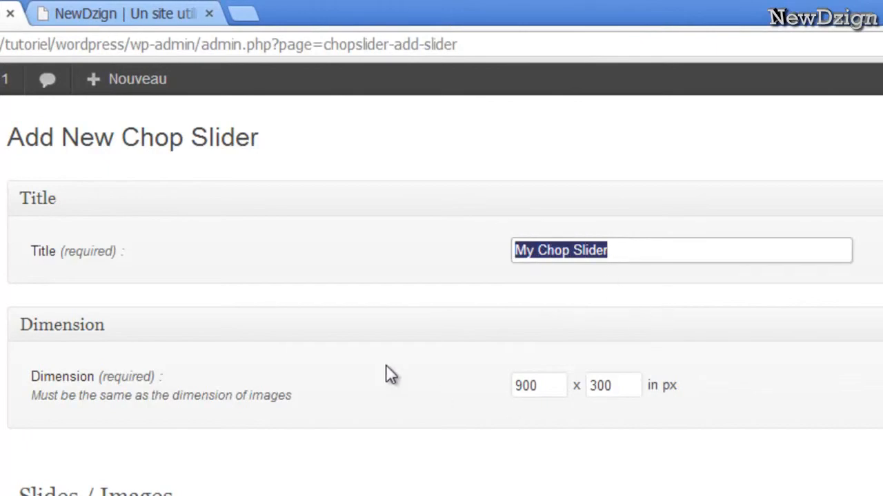
Step: Set the new slider's dimensions to 960 x 360 px
{"action": "left_click", "coordinate": [545, 392]}
{"action": "key", "text": "BackSpace"}
{"action": "key", "text": "BackSpace"}
{"action": "type", "text": "60"}
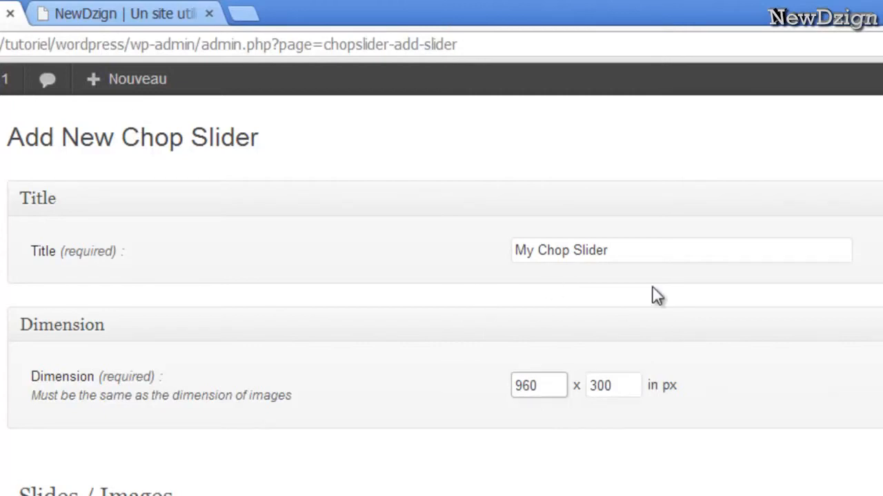
{"action": "left_click", "coordinate": [621, 384]}
{"action": "key", "text": "BackSpace"}
{"action": "key", "text": "BackSpace"}
{"action": "type", "text": "60"}
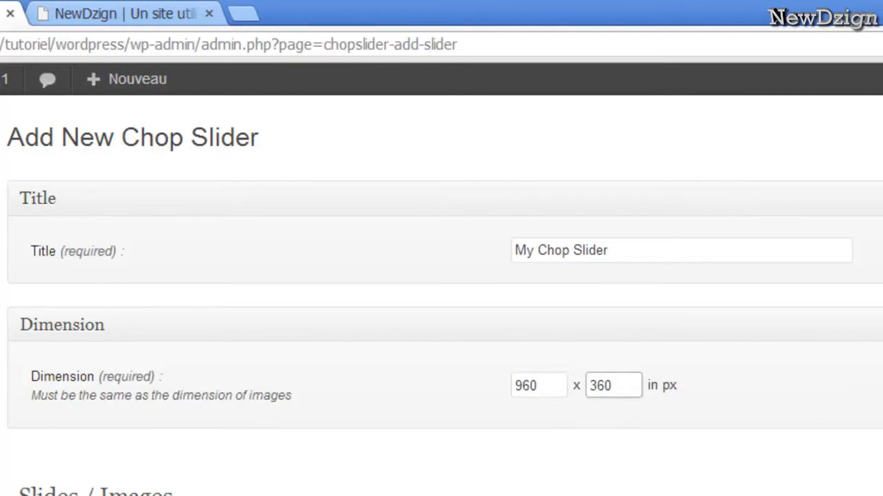
Step: Insert jquery.png from the media library at its original 960 × 360 size as the image of slide 1
{"action": "scroll", "coordinate": [441, 296], "scroll_direction": "down", "scroll_amount": 5}
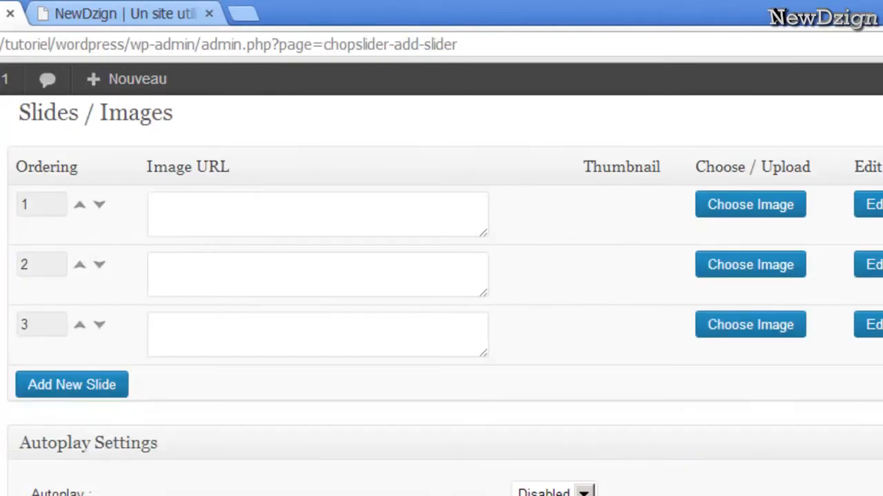
{"action": "left_click", "coordinate": [757, 213]}
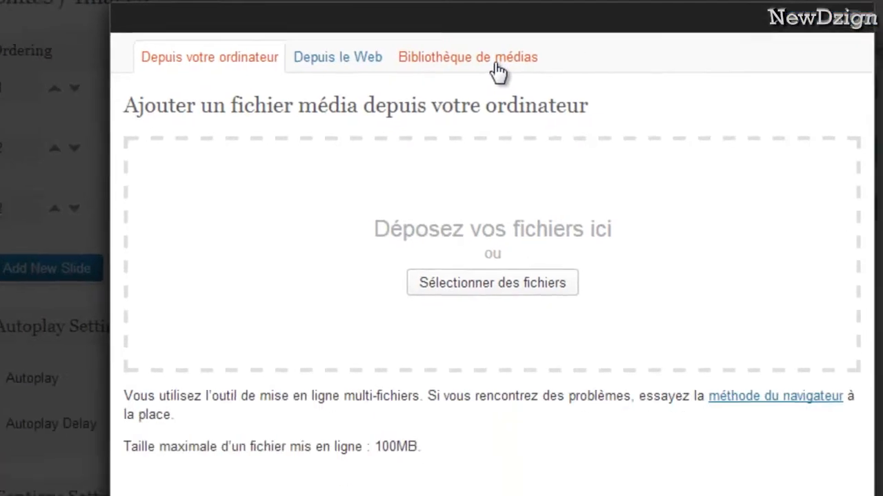
{"action": "left_click", "coordinate": [522, 181]}
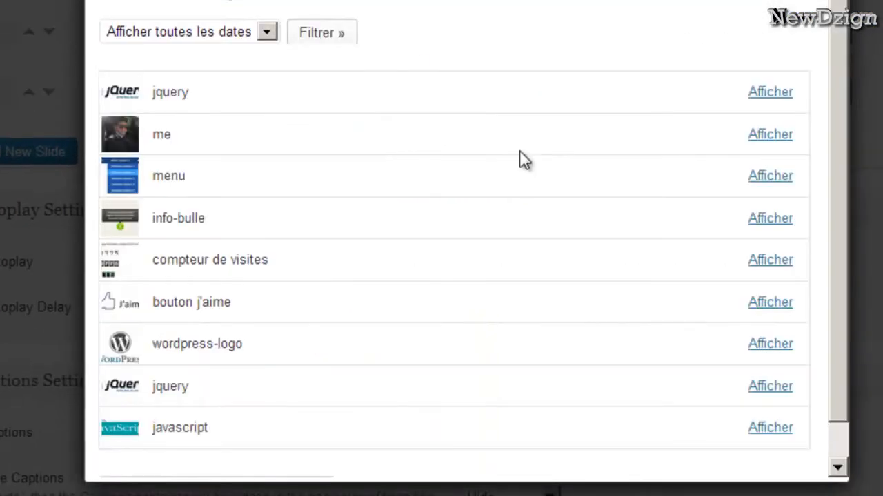
{"action": "left_click_drag", "start_coordinate": [836, 8], "coordinate": [837, 94]}
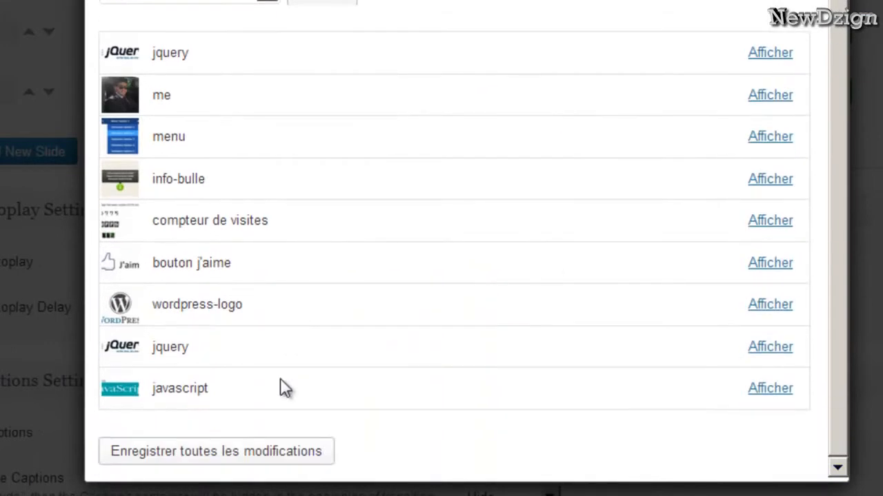
{"action": "left_click", "coordinate": [781, 357]}
{"action": "scroll", "coordinate": [778, 364], "scroll_direction": "down", "scroll_amount": 5}
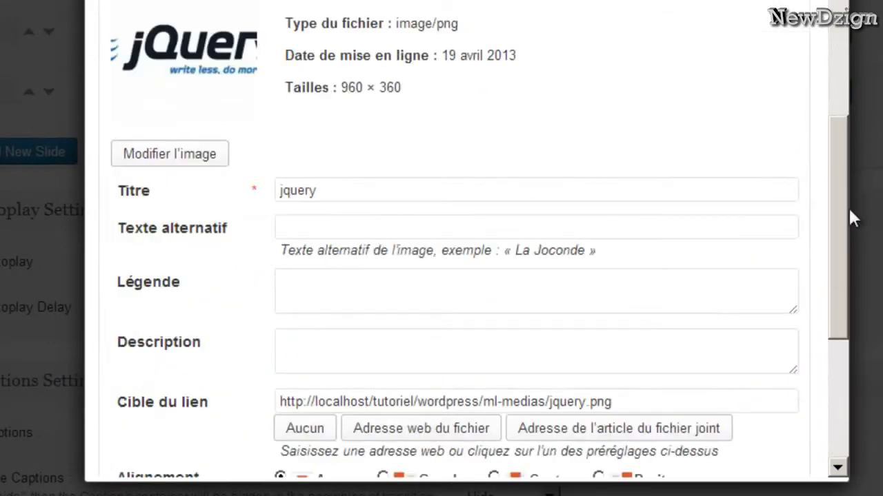
{"action": "scroll", "coordinate": [831, 345], "scroll_direction": "down", "scroll_amount": 4}
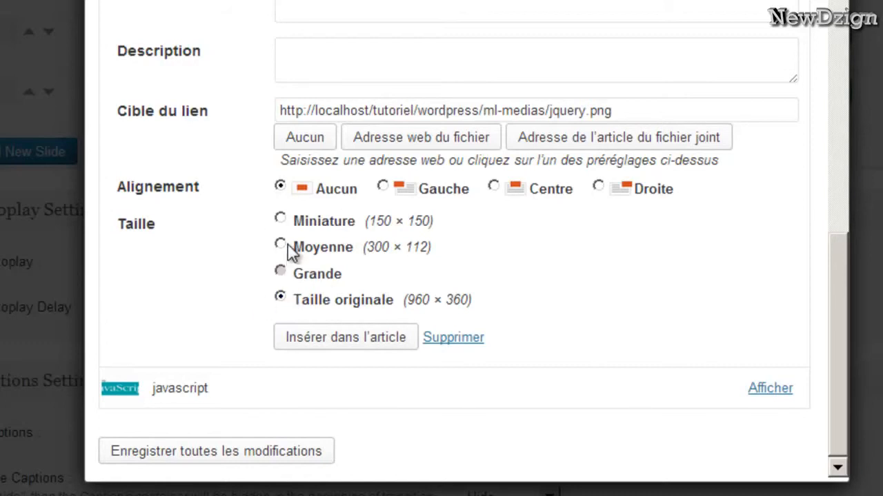
{"action": "left_click_drag", "start_coordinate": [373, 247], "coordinate": [417, 255]}
{"action": "left_click", "coordinate": [614, 322]}
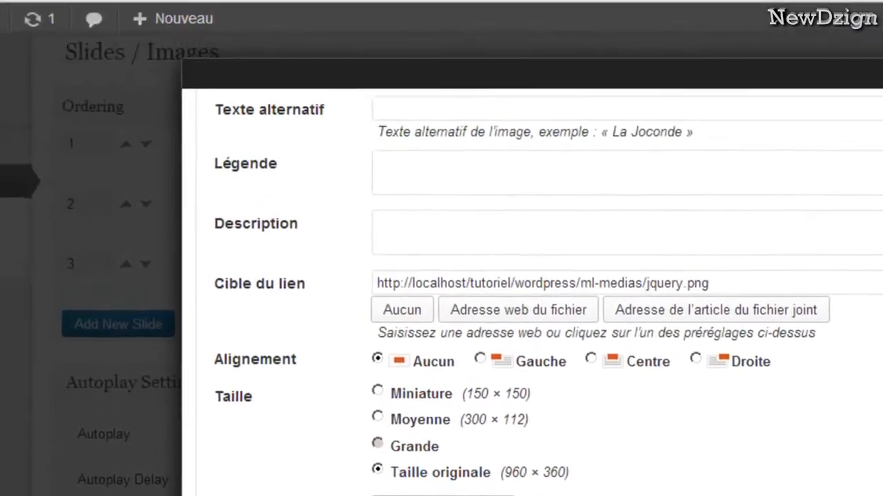
{"action": "left_click", "coordinate": [338, 338]}
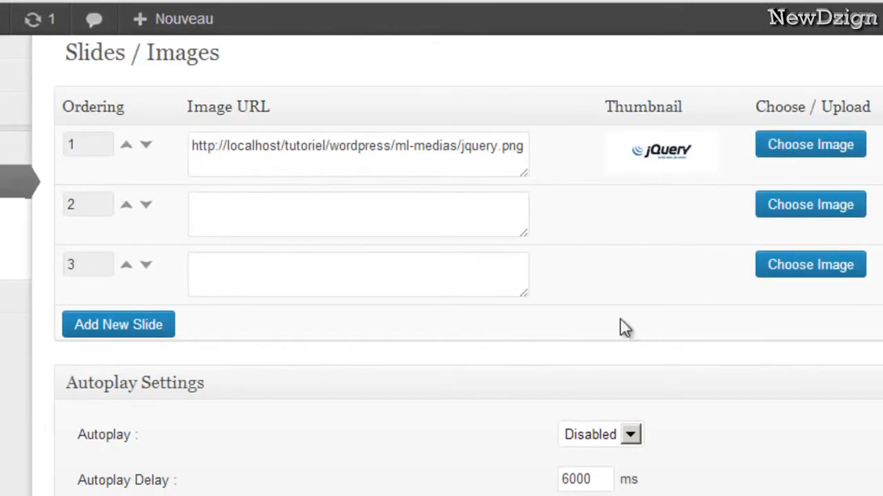
Step: Insert javascript.png from the media library at its original size as the image of slide 2
{"action": "left_click", "coordinate": [814, 211]}
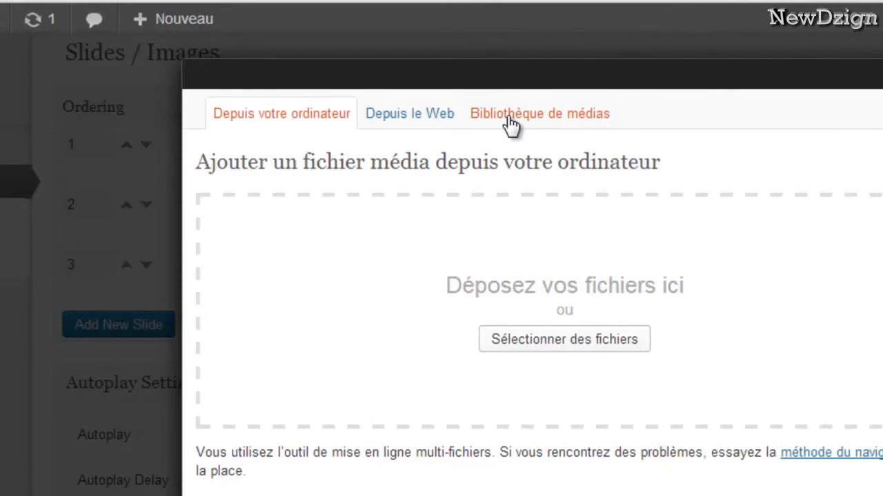
{"action": "left_click", "coordinate": [510, 123]}
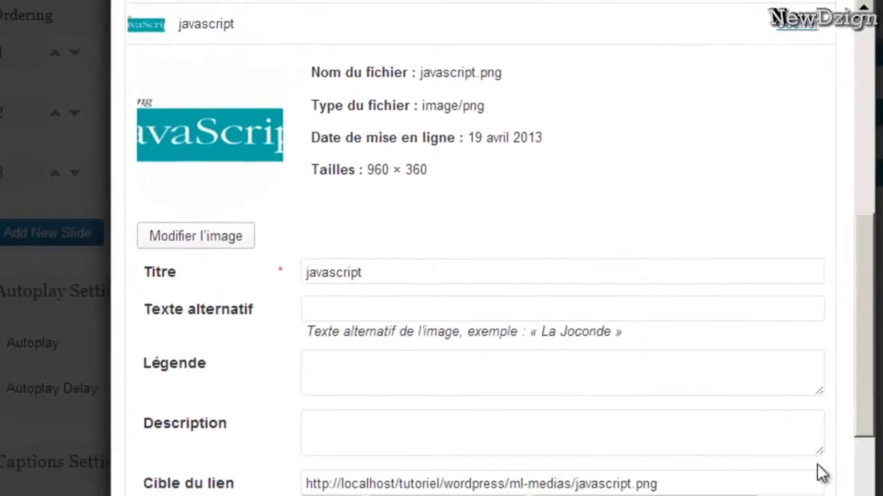
{"action": "scroll", "coordinate": [319, 400], "scroll_direction": "down", "scroll_amount": 5}
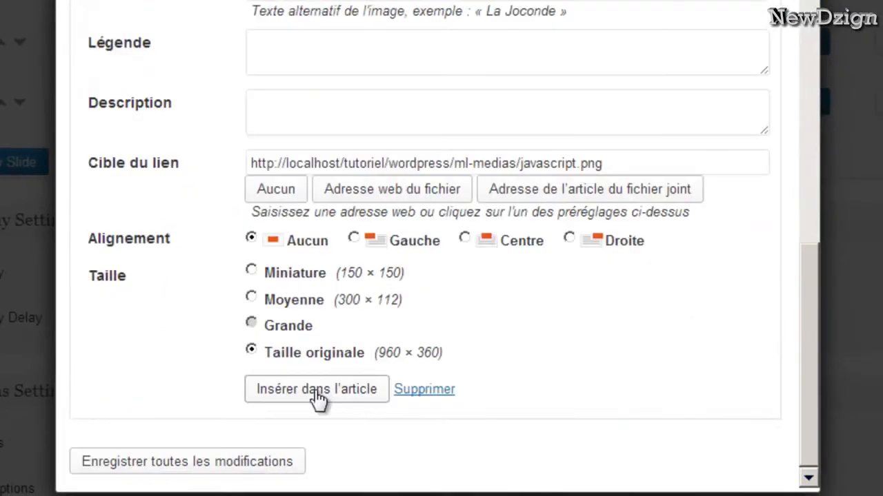
{"action": "left_click", "coordinate": [317, 390]}
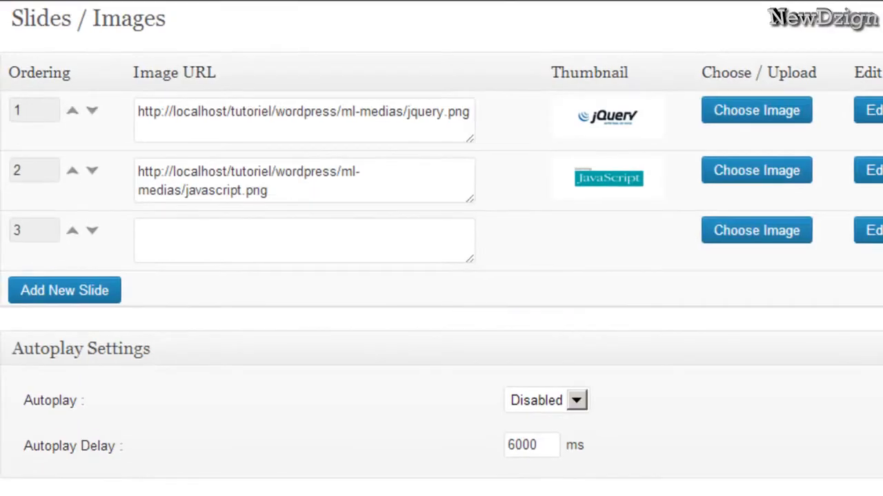
Step: Review the slider's autoplay, captions, navigation arrows and pagination settings, continuing down to the list of 2D and 3D transitions
{"action": "scroll", "coordinate": [441, 249], "scroll_direction": "down", "scroll_amount": 1}
{"action": "scroll", "coordinate": [441, 248], "scroll_direction": "down", "scroll_amount": 3}
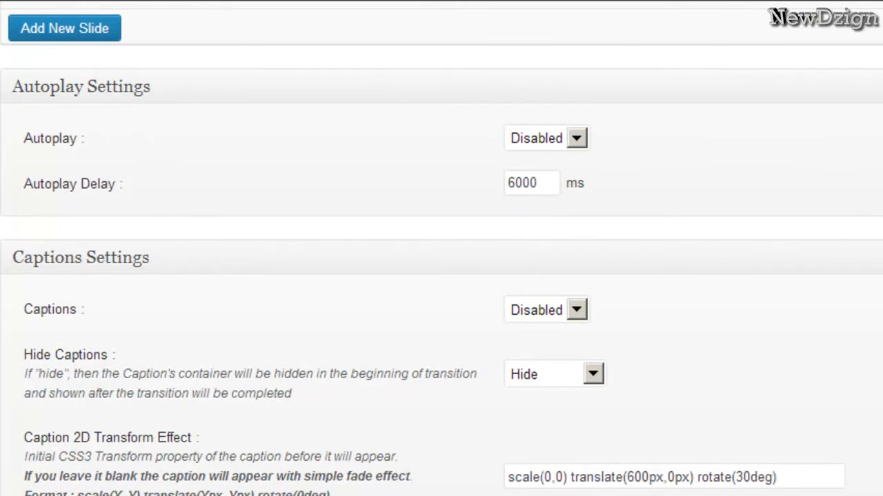
{"action": "scroll", "coordinate": [855, 386], "scroll_direction": "down", "scroll_amount": 1}
{"action": "scroll", "coordinate": [441, 248], "scroll_direction": "down", "scroll_amount": 7}
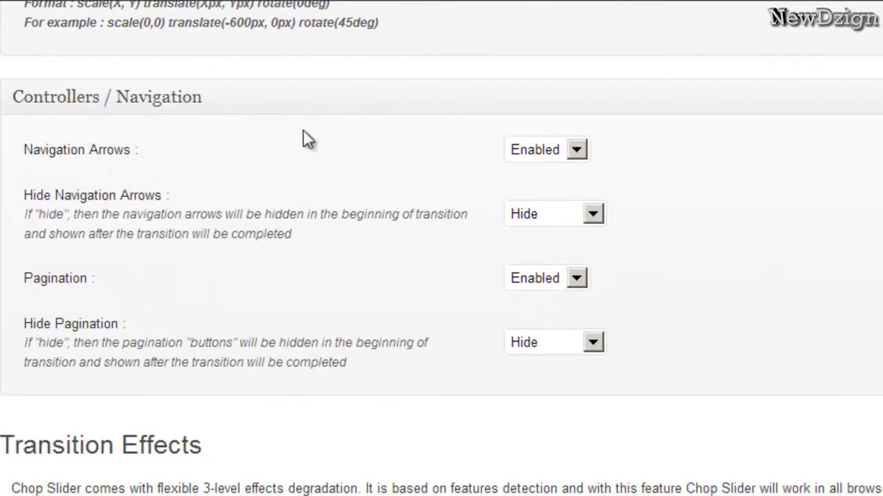
{"action": "left_click", "coordinate": [546, 151]}
{"action": "left_click", "coordinate": [546, 151]}
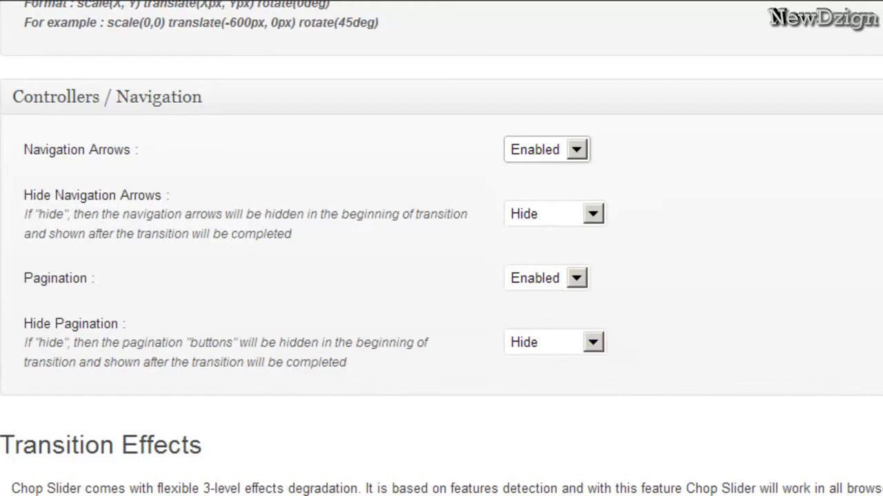
{"action": "scroll", "coordinate": [441, 248], "scroll_direction": "down", "scroll_amount": 9}
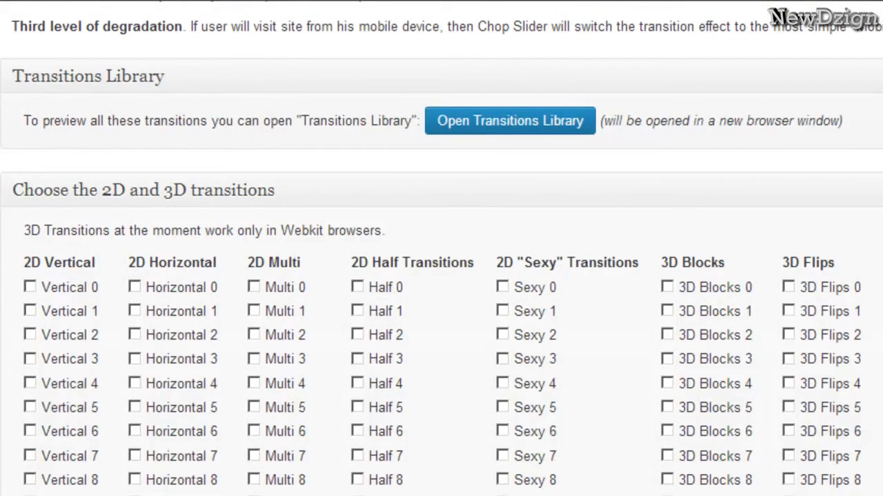
Step: Enable the 3D Blocks 3, 3D Blocks 6 and 3D Flips 5 transitions for the slider
{"action": "scroll", "coordinate": [441, 248], "scroll_direction": "down", "scroll_amount": 6}
{"action": "scroll", "coordinate": [441, 249], "scroll_direction": "up", "scroll_amount": 4}
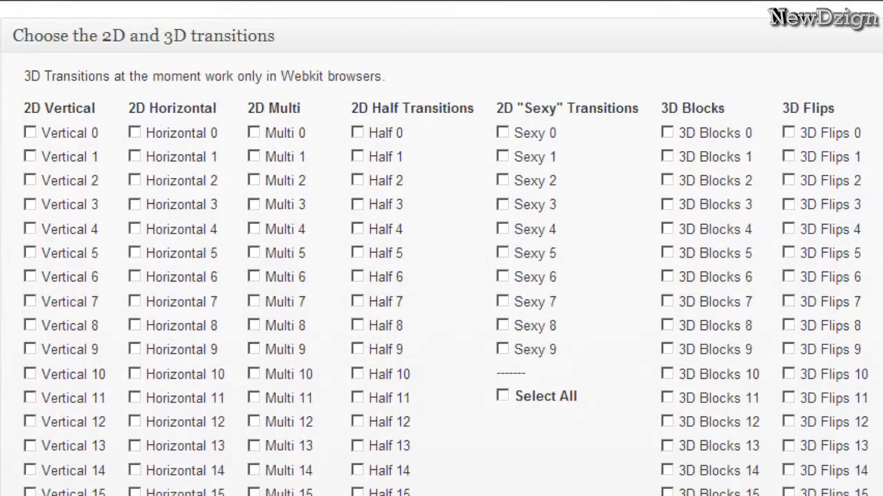
{"action": "scroll", "coordinate": [441, 248], "scroll_direction": "down", "scroll_amount": 1}
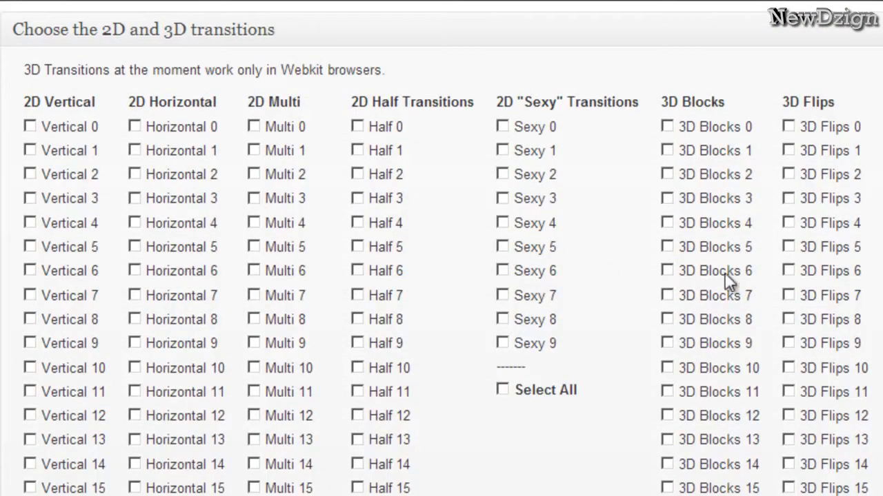
{"action": "left_click", "coordinate": [666, 198]}
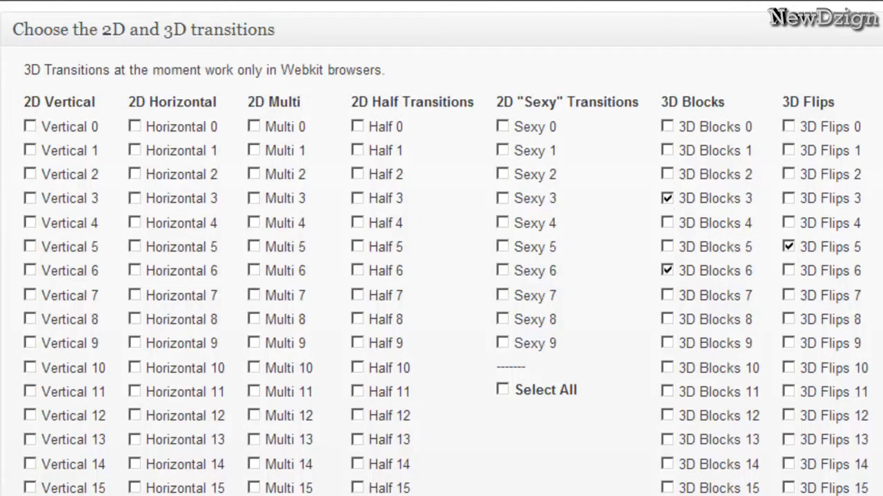
Step: Compare the Clean Black, Minimal, Black-Back and Big Caption visual skins and settle on Minimal
{"action": "scroll", "coordinate": [441, 248], "scroll_direction": "down", "scroll_amount": 2}
{"action": "scroll", "coordinate": [441, 248], "scroll_direction": "down", "scroll_amount": 10}
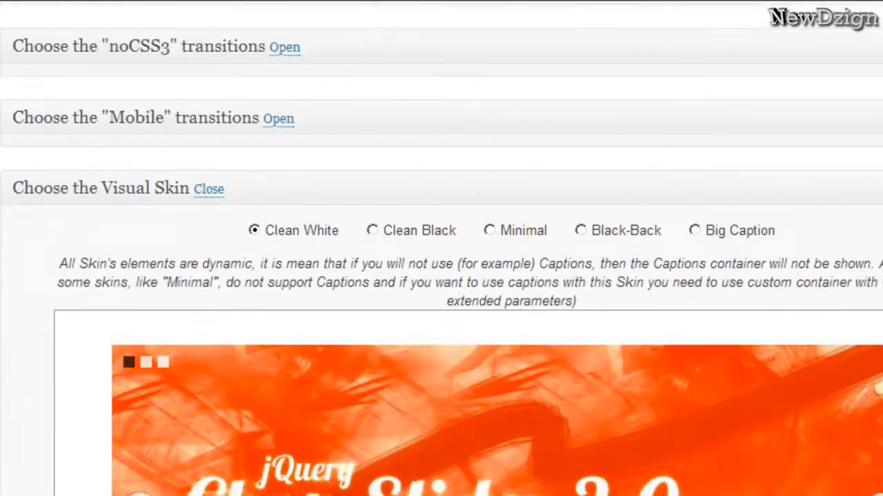
{"action": "scroll", "coordinate": [441, 248], "scroll_direction": "up", "scroll_amount": 2}
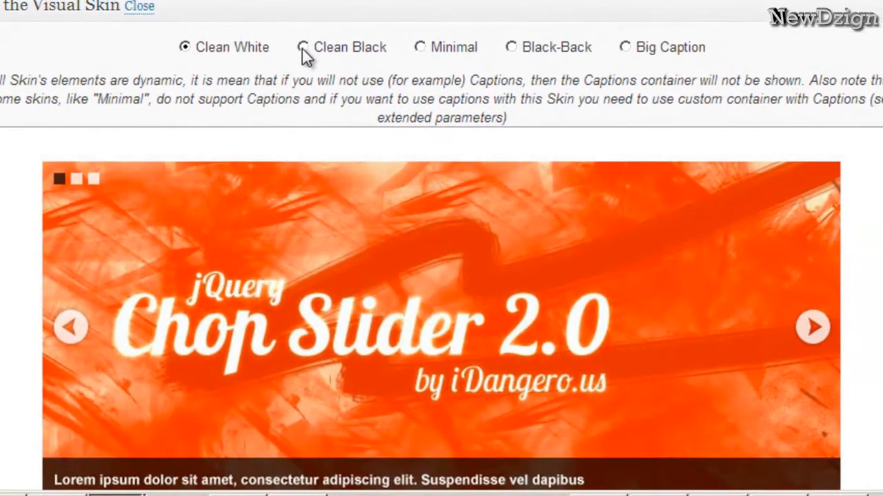
{"action": "left_click", "coordinate": [304, 49]}
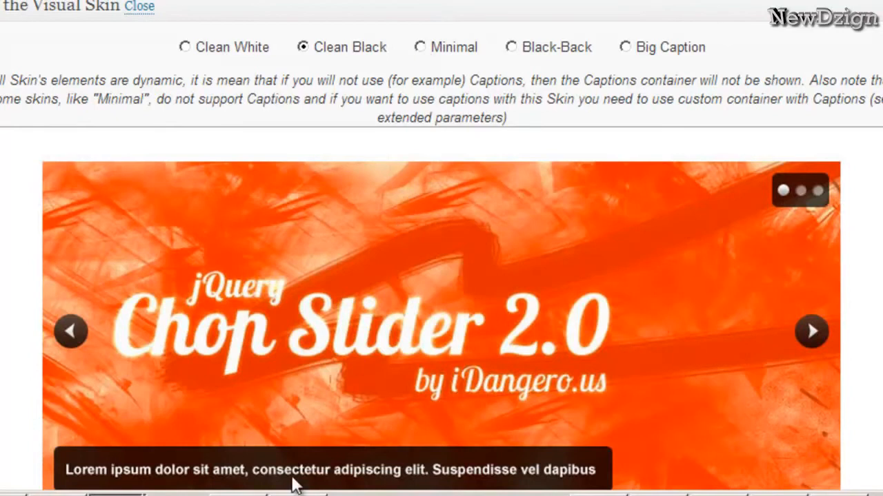
{"action": "left_click", "coordinate": [421, 47]}
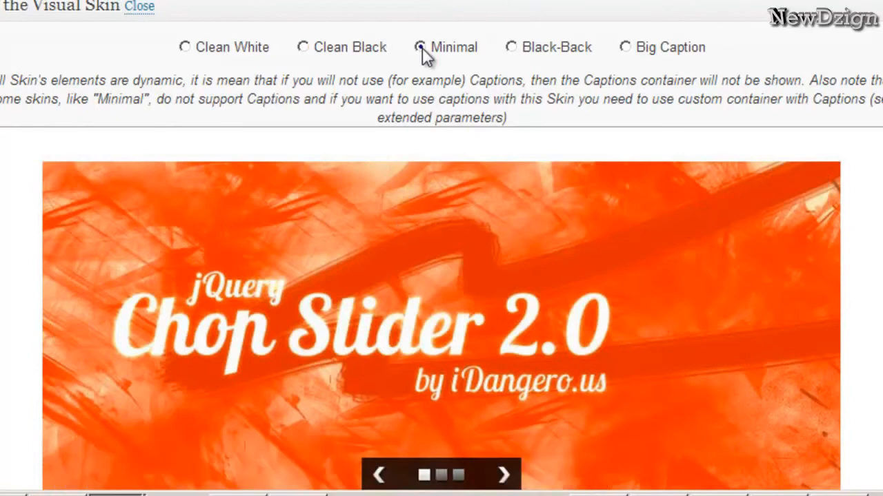
{"action": "left_click", "coordinate": [511, 48]}
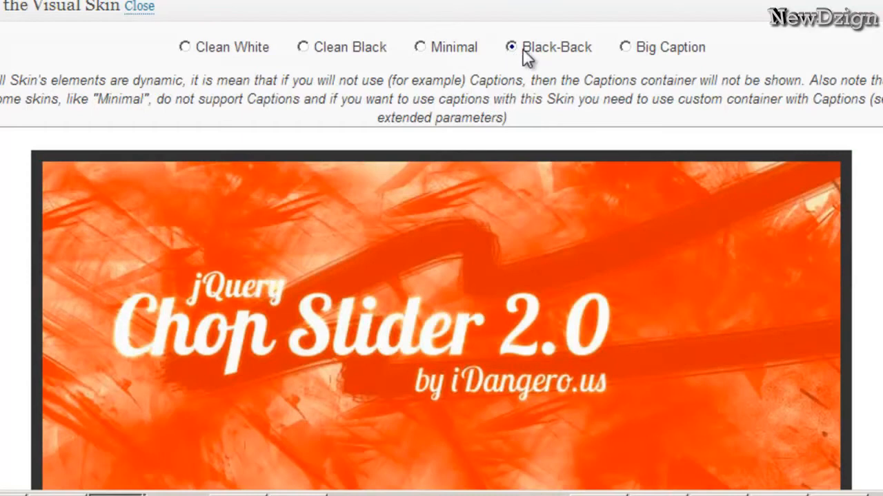
{"action": "scroll", "coordinate": [441, 248], "scroll_direction": "down", "scroll_amount": 3}
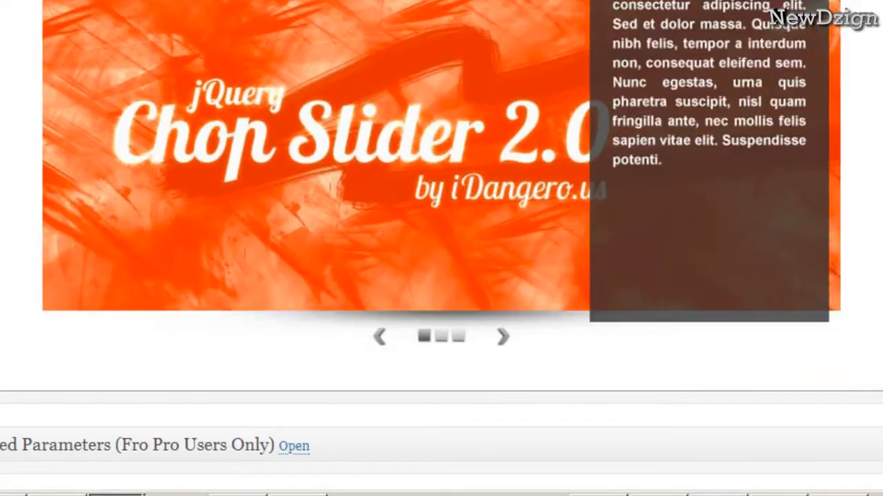
{"action": "scroll", "coordinate": [441, 248], "scroll_direction": "up", "scroll_amount": 1}
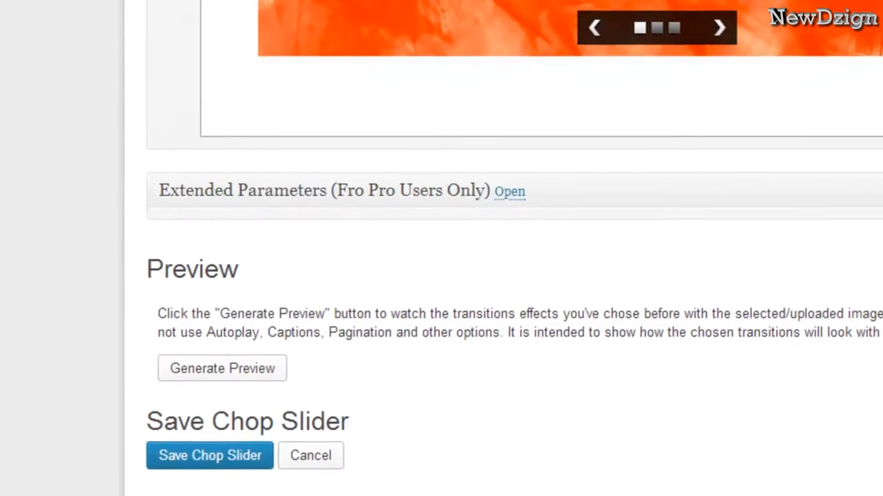
Step: Save the Chop Slider and copy the template tag of My Chop Slider, <?php chop_slider(1) ?>
{"action": "left_click", "coordinate": [211, 457]}
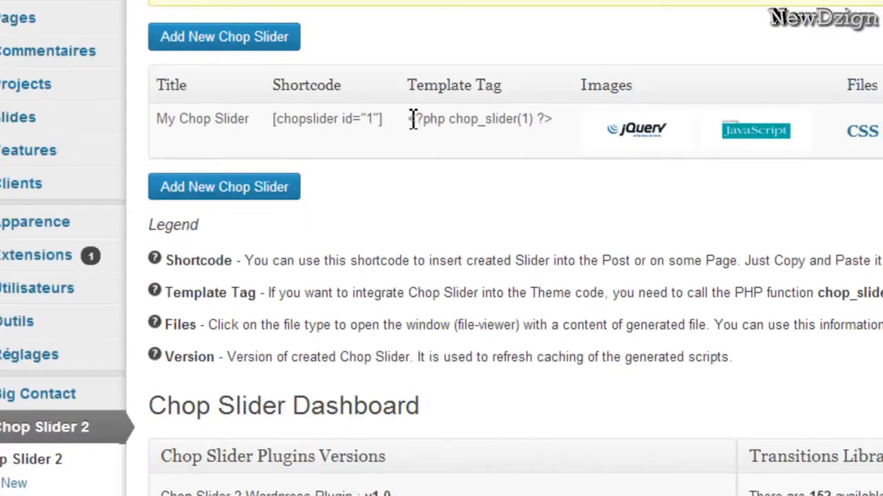
{"action": "left_click_drag", "start_coordinate": [411, 121], "coordinate": [560, 114]}
{"action": "key", "text": "ctrl+c"}
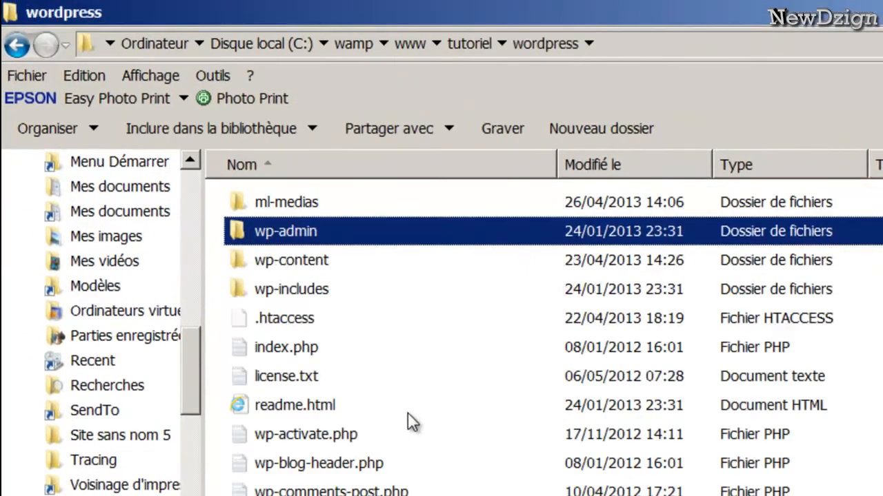
Step: In the file explorer, go from the wordpress folder into wp-content\themes and select the pitch theme folder
{"action": "key", "text": "Down"}
{"action": "key", "text": "Return"}
{"action": "key", "text": "Down"}
{"action": "key", "text": "Down"}
{"action": "key", "text": "Down"}
{"action": "key", "text": "Down"}
{"action": "key", "text": "Up"}
{"action": "key", "text": "Return"}
{"action": "key", "text": "Down"}
{"action": "key", "text": "Up"}
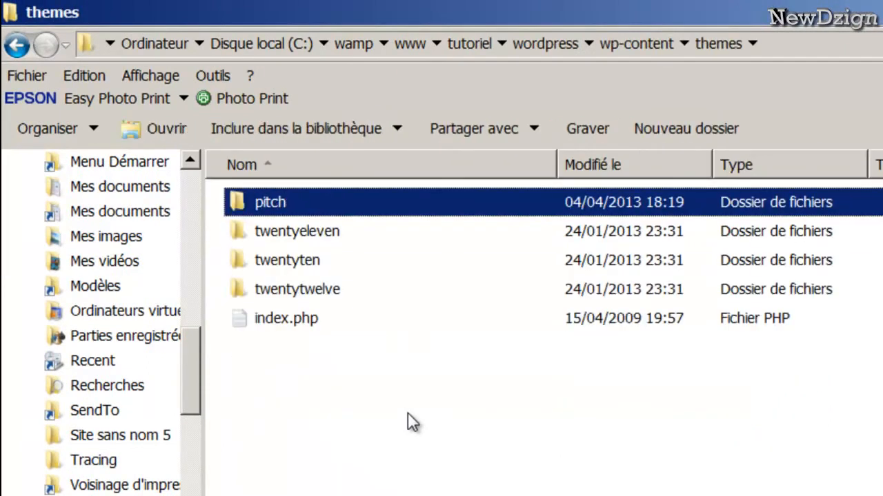
Step: Open home.php from the pitch theme folder in Notepad++
{"action": "key", "text": "Return"}
{"action": "key", "text": "Down"}
{"action": "key", "text": "Down"}
{"action": "key", "text": "h"}
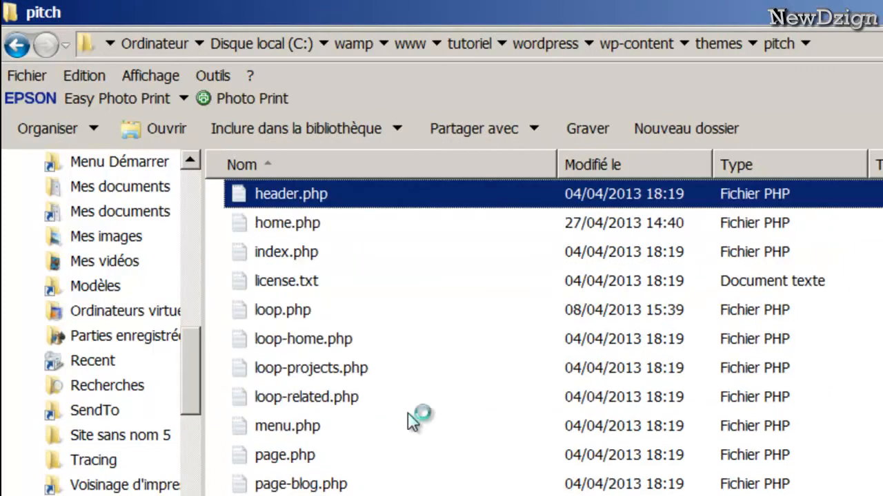
{"action": "key", "text": "o"}
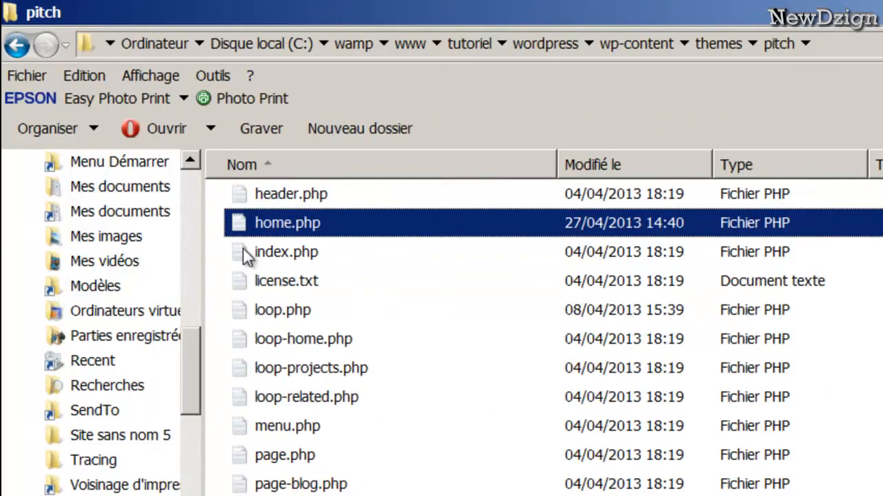
{"action": "double_click", "coordinate": [256, 231]}
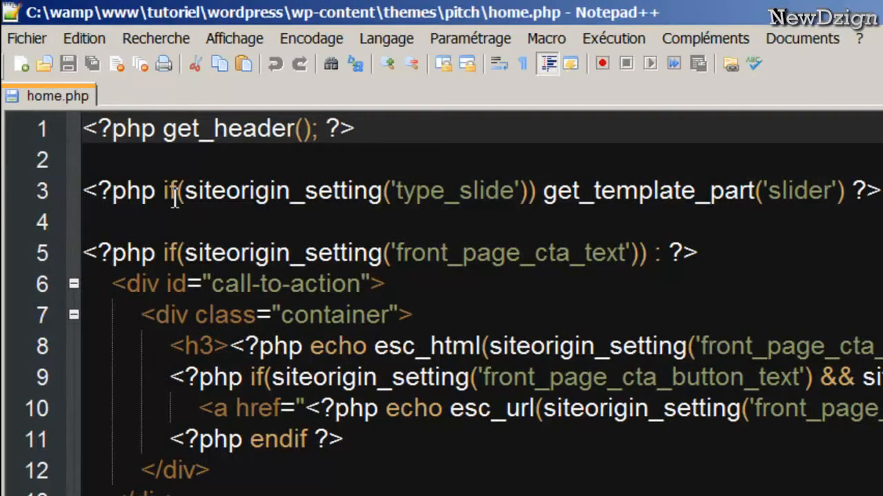
Step: Comment out the type_slide condition and its get_template_part('slider') call on line 3 with //
{"action": "double_click", "coordinate": [418, 191]}
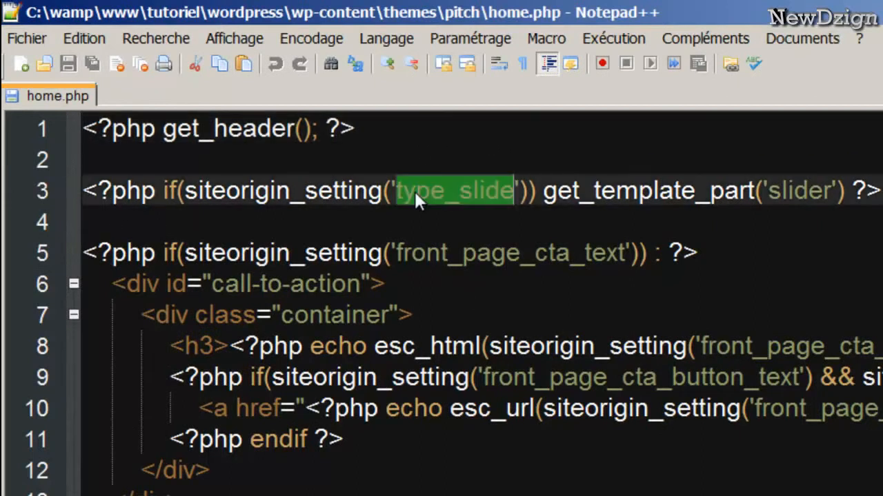
{"action": "left_click", "coordinate": [158, 191]}
{"action": "type", "text": "//"}
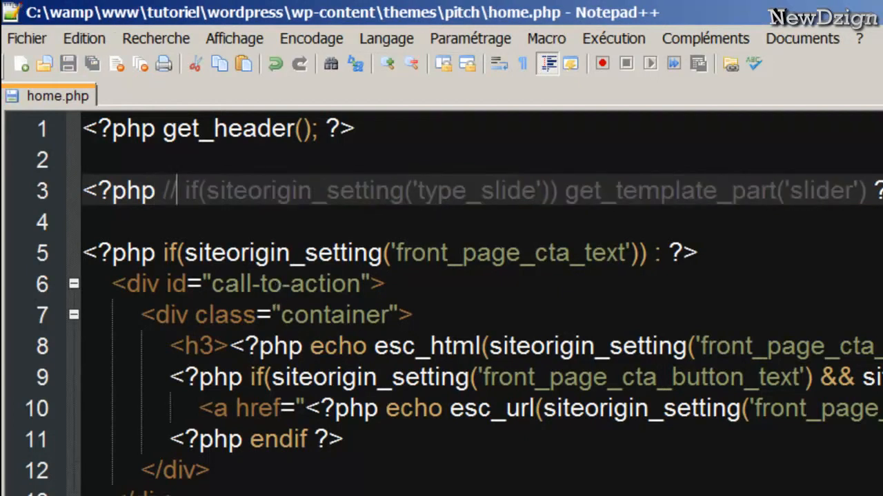
Step: Switch to the browser and reload the site's homepage to check that the theme slider is gone
{"action": "left_click", "coordinate": [337, 495]}
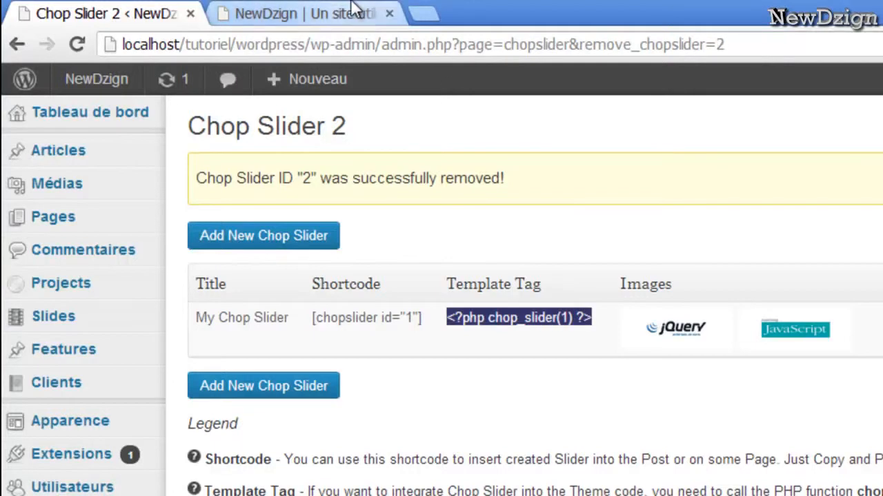
{"action": "left_click", "coordinate": [361, 7]}
{"action": "left_click", "coordinate": [76, 44]}
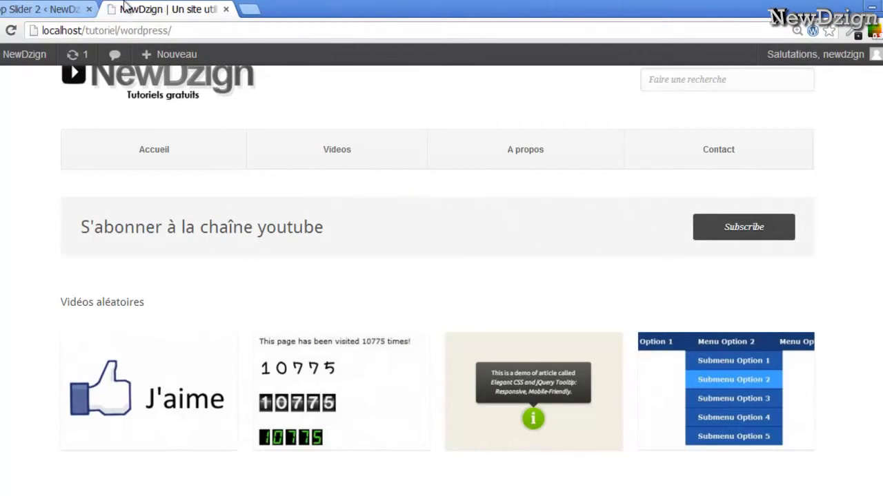
Step: Back in home.php in Notepad++, paste the copied template tag on its own line above the commented-out slider call
{"action": "key", "text": "alt+Tab"}
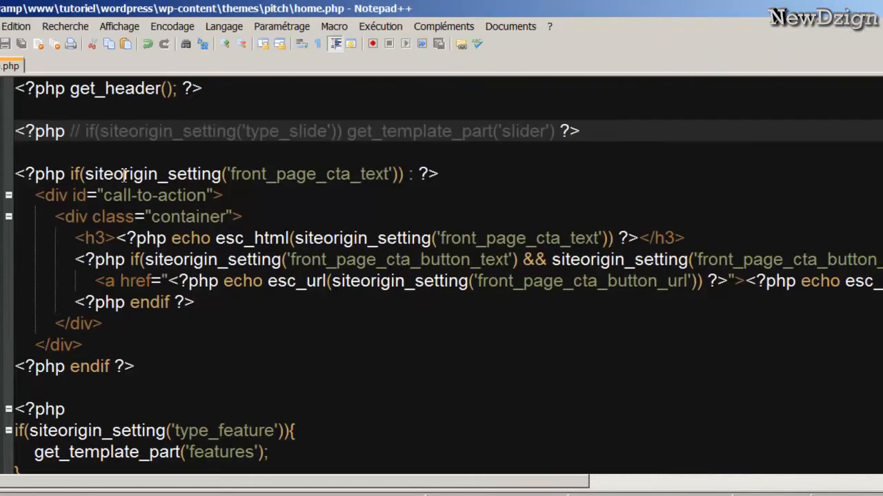
{"action": "key", "text": "Return"}
{"action": "key", "text": "Return"}
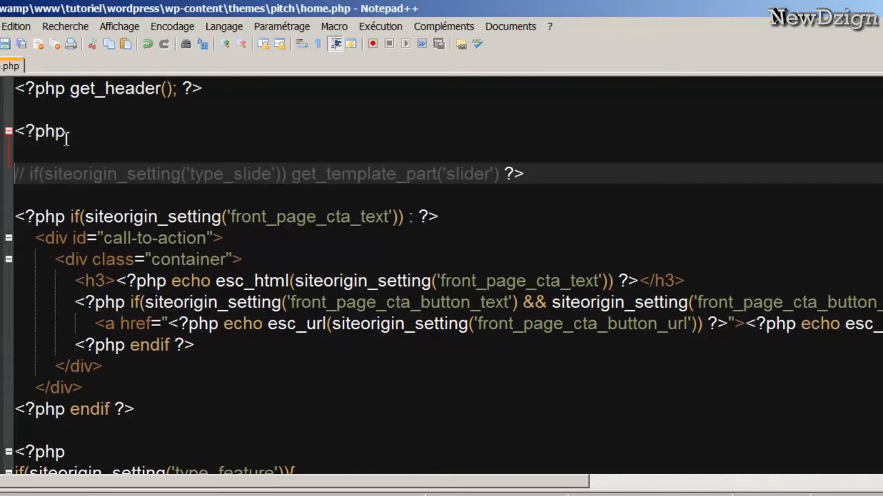
{"action": "key", "text": "Up"}
{"action": "key", "text": "Up"}
{"action": "key", "text": "Down"}
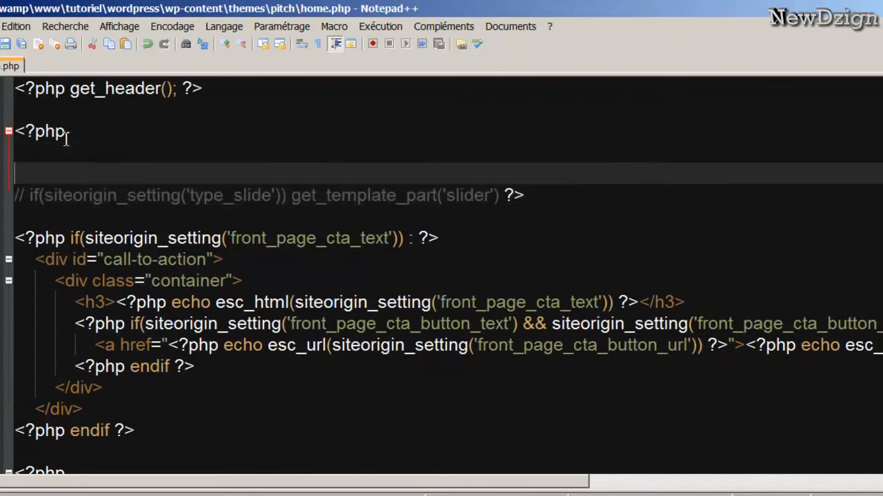
{"action": "key", "text": "ctrl+v"}
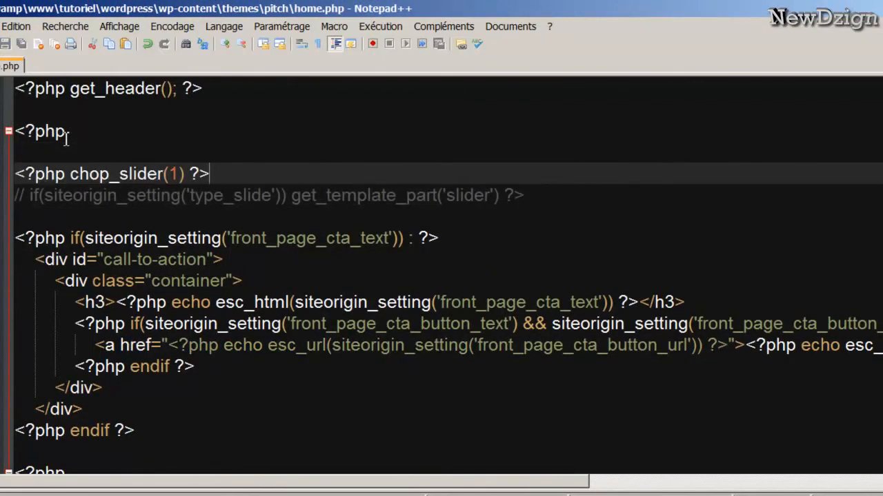
Step: Strip the PHP opening and closing tags from the pasted line, leaving only chop_slider(1) inside the existing PHP block
{"action": "key", "text": "BackSpace"}
{"action": "key", "text": "BackSpace"}
{"action": "key", "text": "BackSpace"}
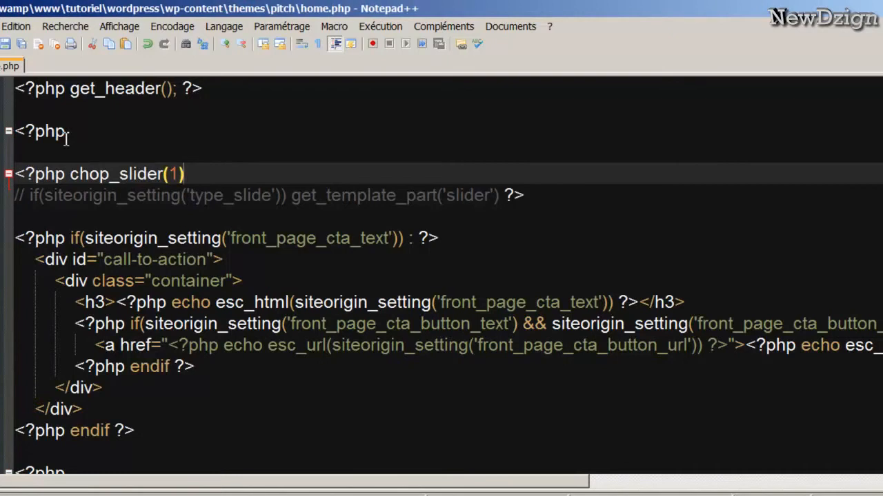
{"action": "key", "text": "Left"}
{"action": "key", "text": "Left"}
{"action": "key", "text": "Left"}
{"action": "key", "text": "Left"}
{"action": "key", "text": "Left"}
{"action": "key", "text": "Left"}
{"action": "key", "text": "Left"}
{"action": "key", "text": "Left"}
{"action": "key", "text": "Left"}
{"action": "key", "text": "Left"}
{"action": "key", "text": "Left"}
{"action": "key", "text": "Left"}
{"action": "key", "text": "Left"}
{"action": "key", "text": "Left"}
{"action": "key", "text": "Left"}
{"action": "key", "text": "Right"}
{"action": "key", "text": "BackSpace"}
{"action": "key", "text": "BackSpace"}
{"action": "key", "text": "BackSpace"}
{"action": "key", "text": "BackSpace"}
{"action": "key", "text": "BackSpace"}
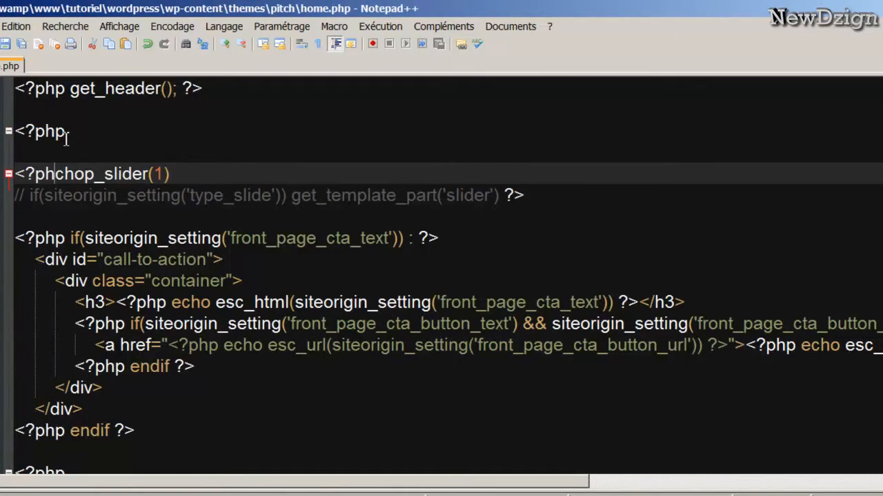
{"action": "key", "text": "BackSpace"}
{"action": "key", "text": "BackSpace"}
Step: Wrap the PHP block containing chop_slider(1) in a <div class='slider'> element with its closing tag
{"action": "key", "text": "Up"}
{"action": "key", "text": "Up"}
{"action": "type", "text": "<"}
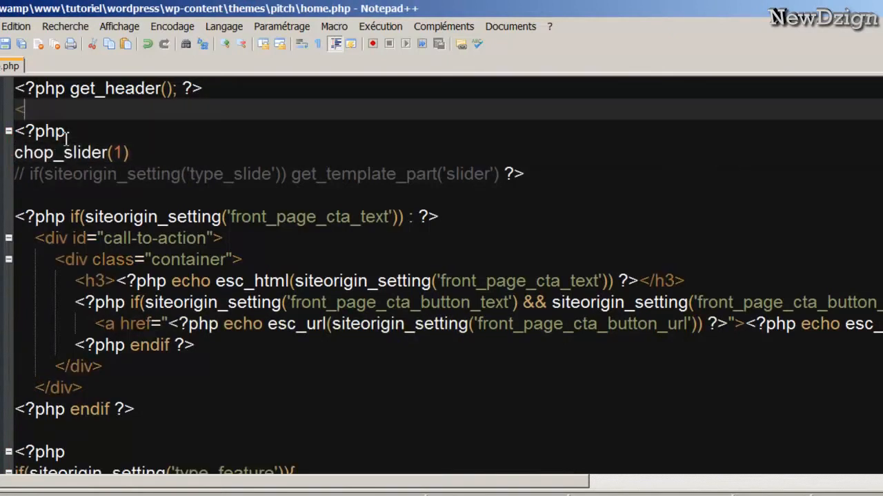
{"action": "type", "text": "div class=\""}
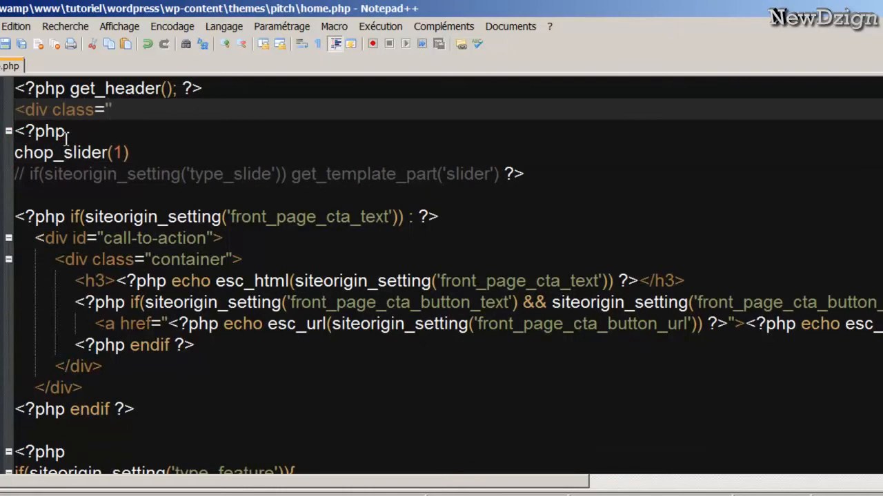
{"action": "type", "text": "slider'"}
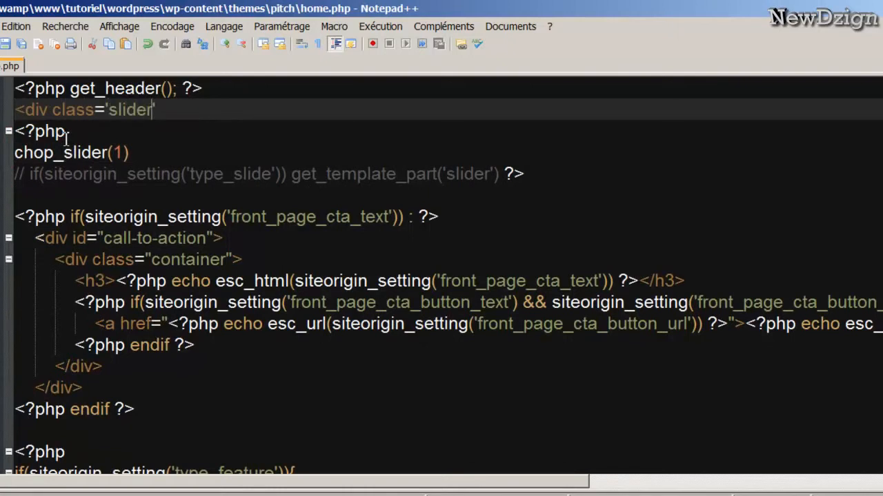
{"action": "key", "text": "Right"}
{"action": "type", "text": ">"}
{"action": "key", "text": "Down"}
{"action": "key", "text": "Down"}
{"action": "key", "text": "Down"}
{"action": "key", "text": "Down"}
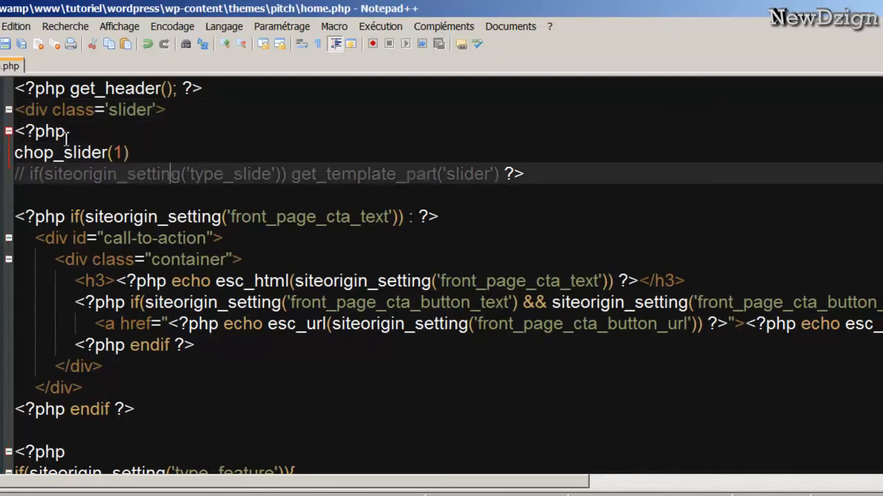
{"action": "type", "text": "</div>"}
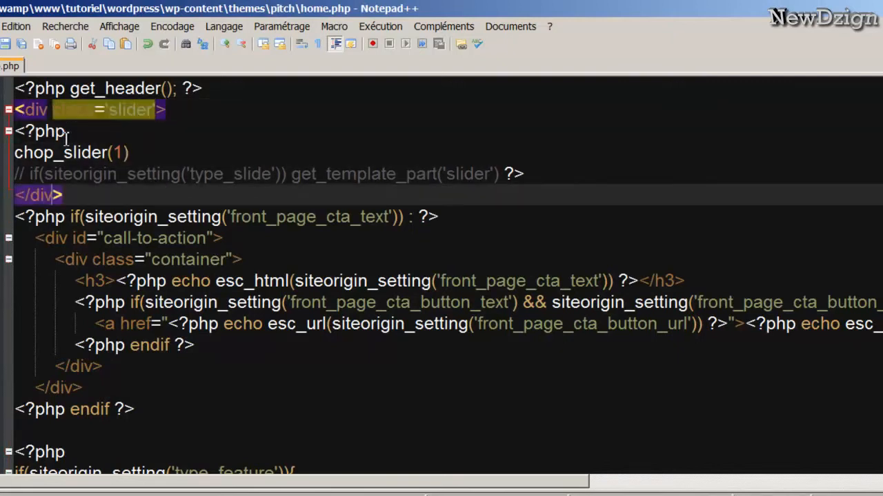
Step: Change the wrapping div's class to new_slider
{"action": "key", "text": "Up"}
{"action": "key", "text": "Up"}
{"action": "key", "text": "Up"}
{"action": "key", "text": "Up"}
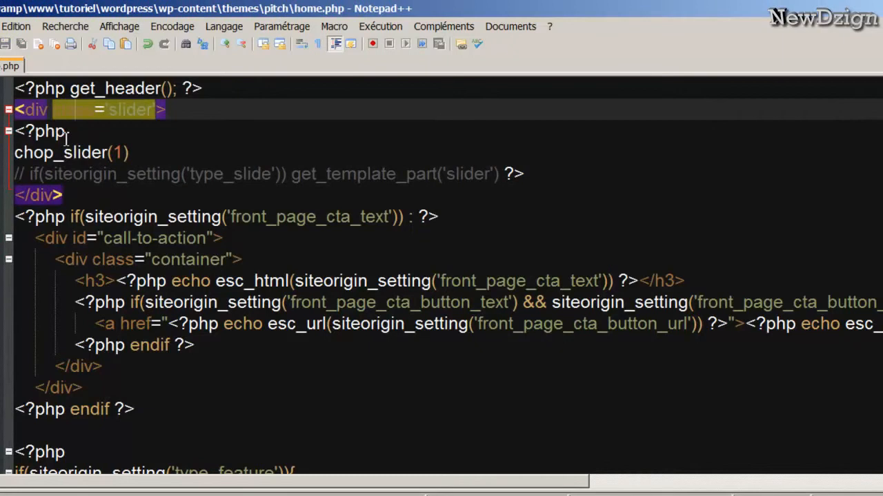
{"action": "type", "text": "new_"}
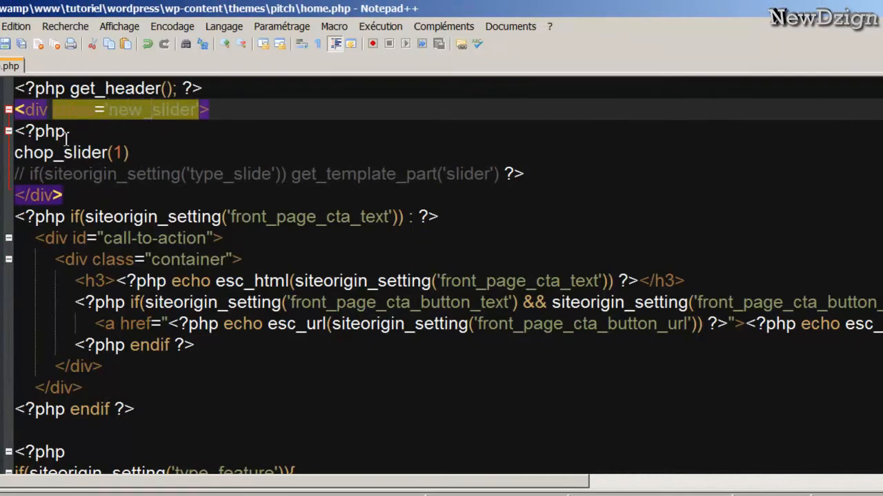
{"action": "key", "text": "Down"}
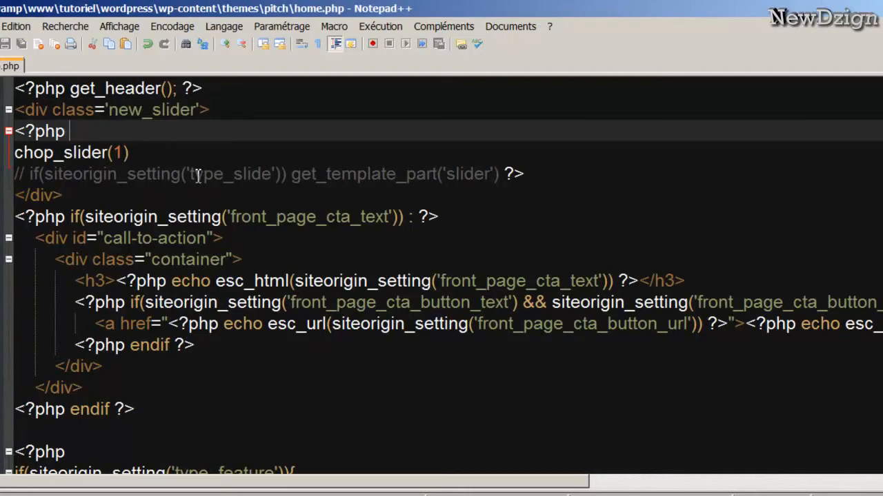
Step: End the chop_slider(1) call with a semicolon and save home.php
{"action": "left_click", "coordinate": [26, 175]}
{"action": "left_click", "coordinate": [32, 153]}
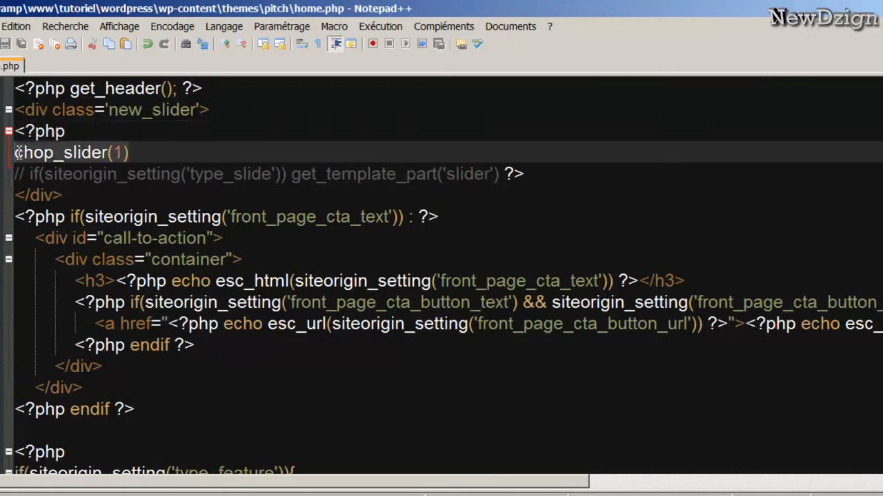
{"action": "left_click", "coordinate": [141, 156]}
{"action": "type", "text": ";"}
{"action": "key", "text": "ctrl+s"}
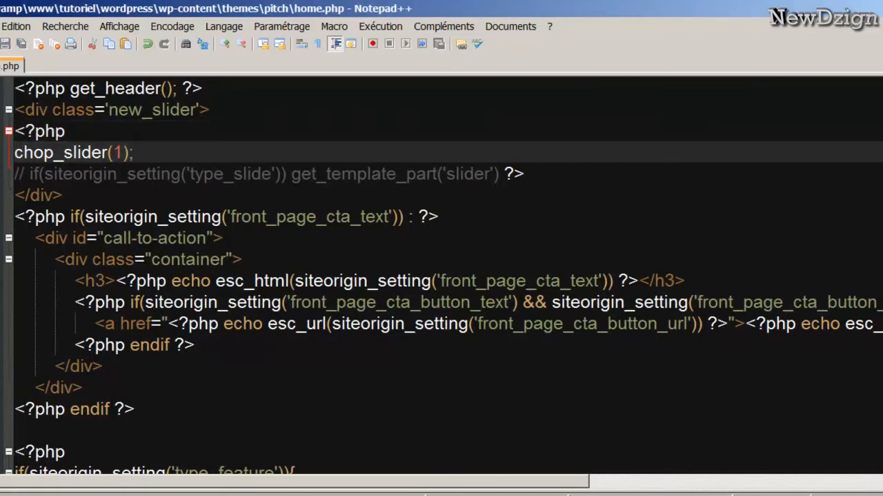
Step: Switch to the browser, reload the local WordPress homepage and examine the slider's placement on the page
{"action": "left_click", "coordinate": [211, 493]}
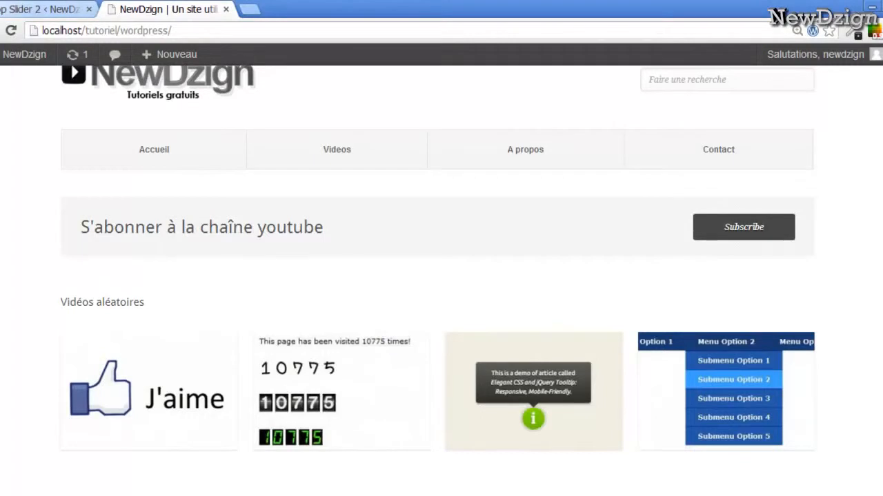
{"action": "left_click", "coordinate": [10, 30]}
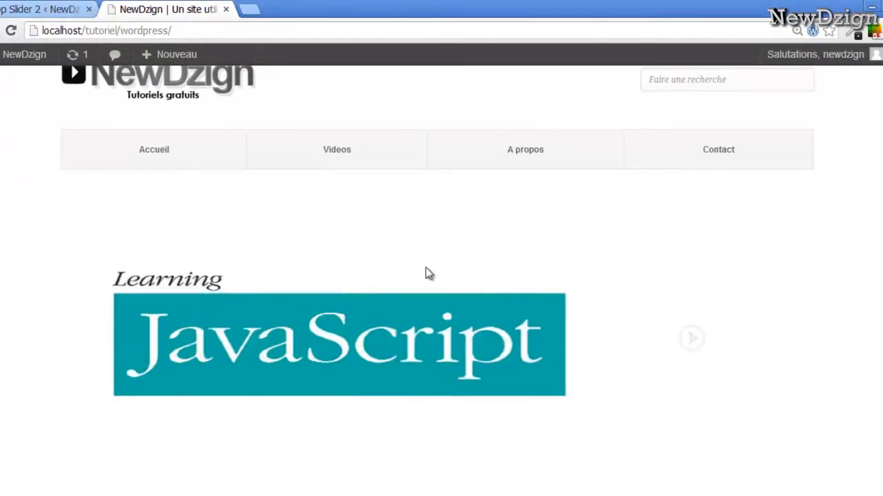
{"action": "scroll", "coordinate": [441, 276], "scroll_direction": "down", "scroll_amount": 4}
{"action": "scroll", "coordinate": [441, 276], "scroll_direction": "up", "scroll_amount": 3}
{"action": "scroll", "coordinate": [391, 299], "scroll_direction": "up", "scroll_amount": 1}
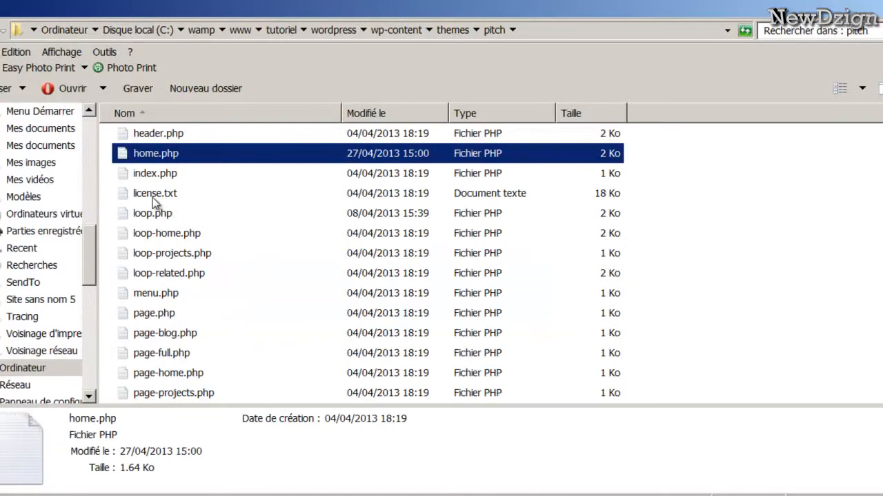
Step: In the pitch theme folder in Windows Explorer, find style.css and open it in Notepad++
{"action": "left_click", "coordinate": [153, 198]}
{"action": "key", "text": "s"}
{"action": "key", "text": "s"}
{"action": "key", "text": "s"}
{"action": "key", "text": "s"}
{"action": "left_click", "coordinate": [153, 376]}
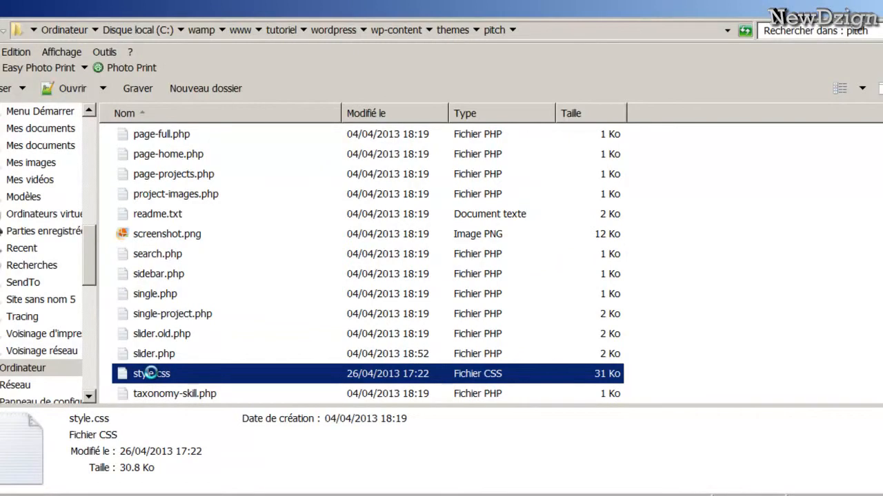
{"action": "right_click", "coordinate": [150, 374]}
{"action": "left_click", "coordinate": [200, 352]}
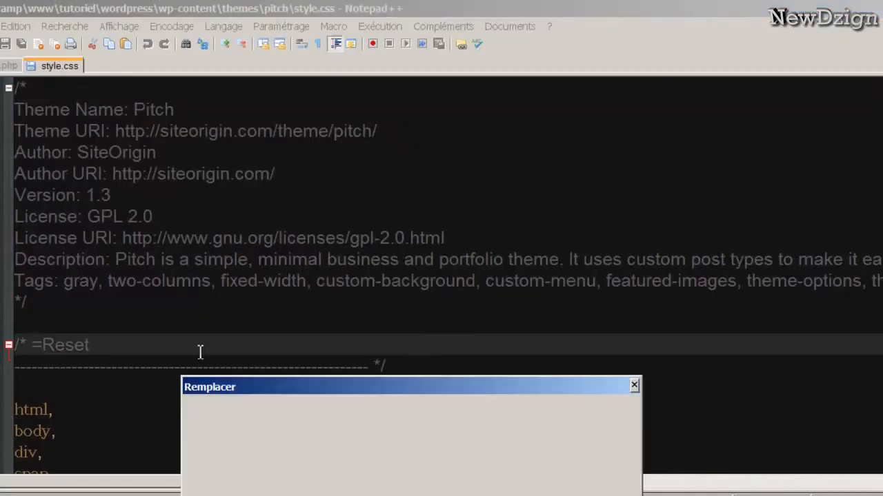
Step: Search style.css for slider and insert a blank line between the Slider section comment and the #slider rule
{"action": "type", "text": "slider"}
{"action": "key", "text": "Return"}
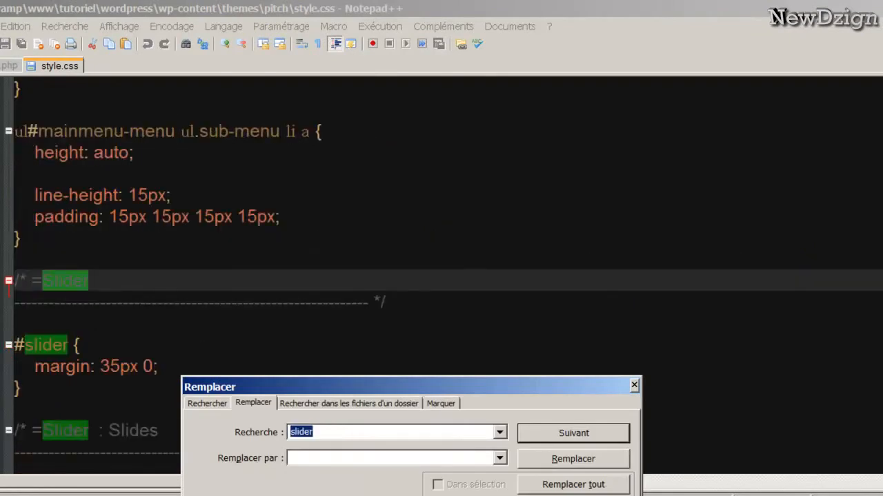
{"action": "key", "text": "Escape"}
{"action": "left_click", "coordinate": [26, 319]}
{"action": "key", "text": "Return"}
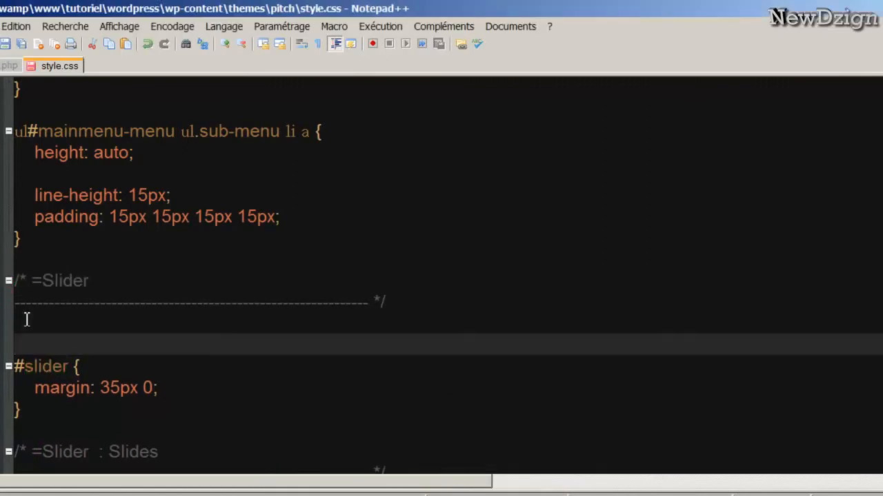
{"action": "key", "text": "Up"}
Step: Add an empty .new_slider rule with opening and closing braces above the #slider rule
{"action": "type", "text": ".new_slider"}
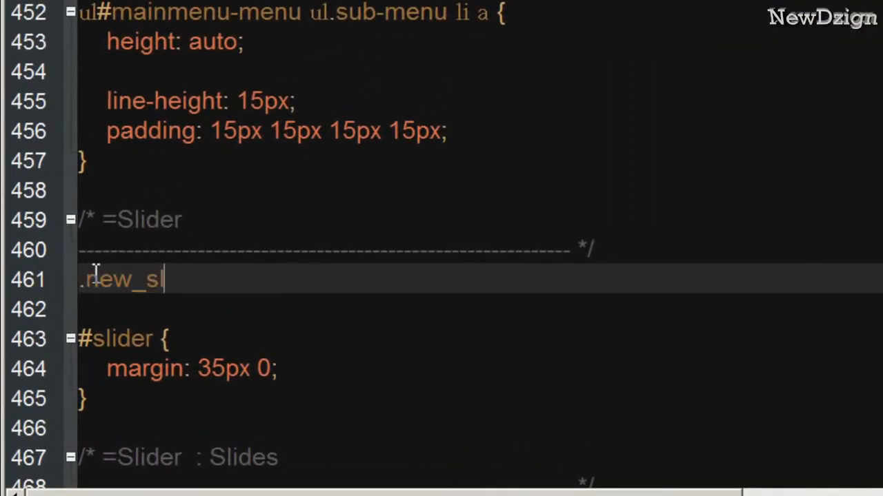
{"action": "key", "text": "Return"}
{"action": "type", "text": "{"}
{"action": "key", "text": "Return"}
{"action": "key", "text": "Return"}
{"action": "type", "text": "}"}
{"action": "key", "text": "Up"}
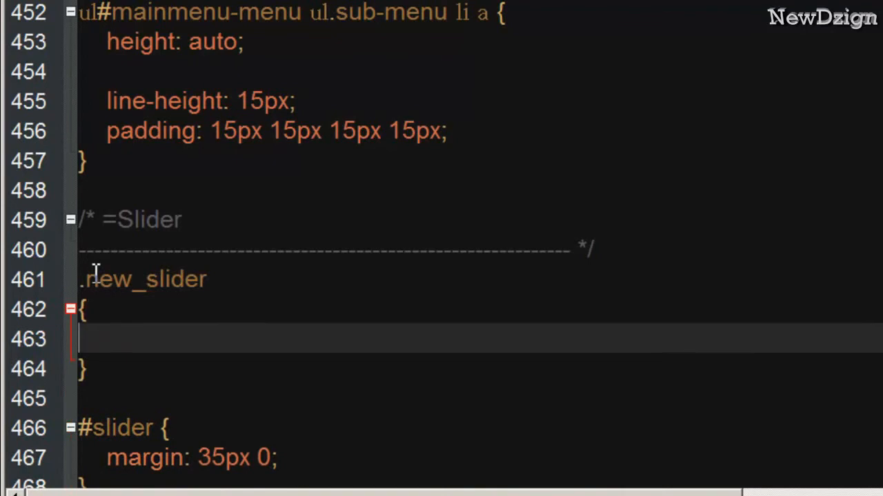
Step: Give the .new_slider rule the declarations width:960px; and margin:0 auto; on separate lines
{"action": "type", "text": "width:"}
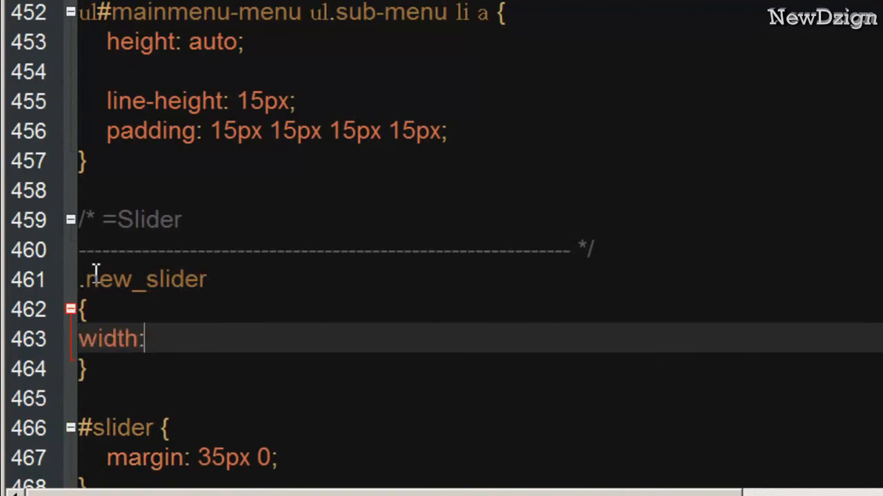
{"action": "type", "text": "960px;"}
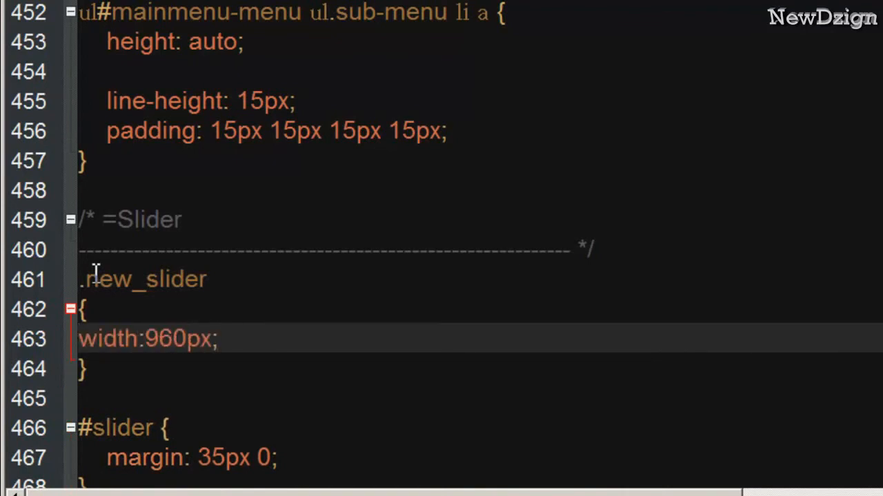
{"action": "key", "text": "Return"}
{"action": "type", "text": "margin:0 auto"}
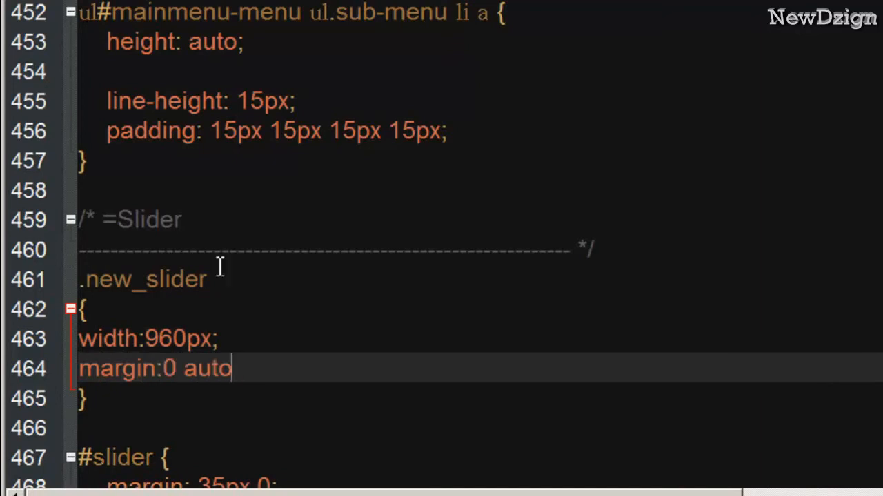
{"action": "type", "text": ";"}
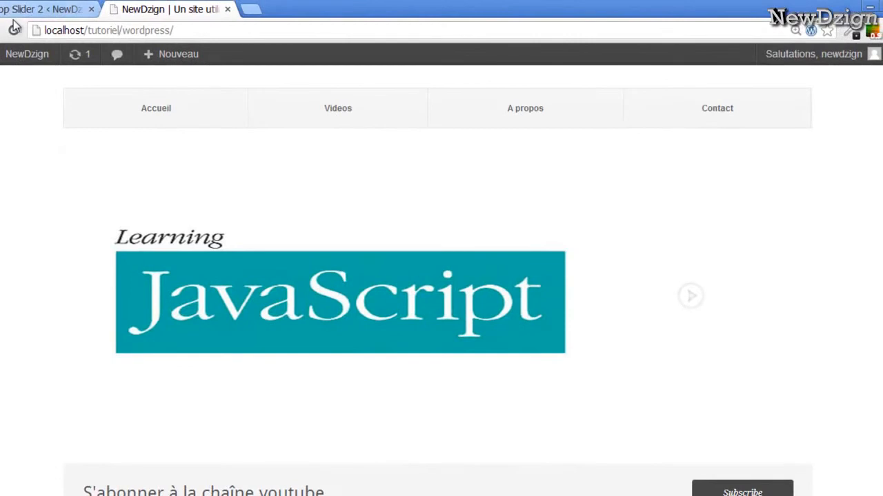
Step: Reload the homepage in the browser, advance the slider to the next slide and check the page layout
{"action": "left_click", "coordinate": [14, 30]}
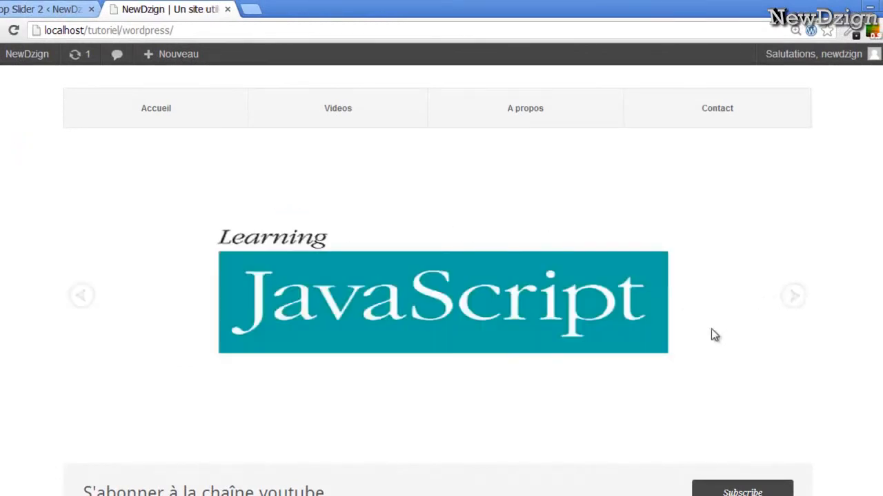
{"action": "left_click", "coordinate": [796, 296]}
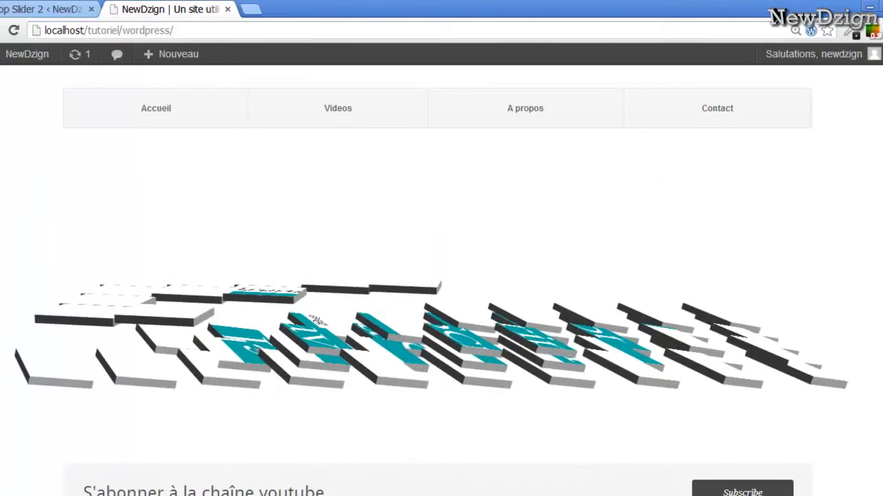
{"action": "scroll", "coordinate": [436, 93], "scroll_direction": "down", "scroll_amount": 3}
{"action": "scroll", "coordinate": [436, 93], "scroll_direction": "up", "scroll_amount": 4}
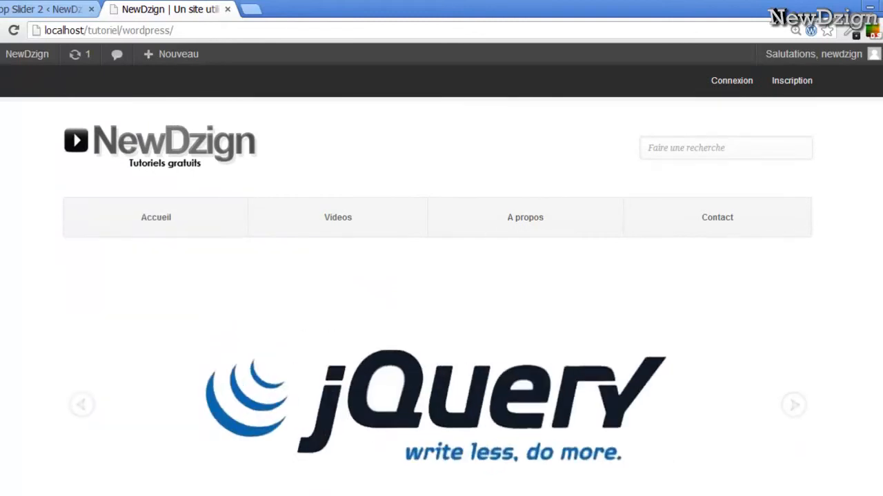
Step: Switch to Windows Explorer and go up from the pitch theme folder to the tutoriel folder
{"action": "key", "text": "alt+Tab"}
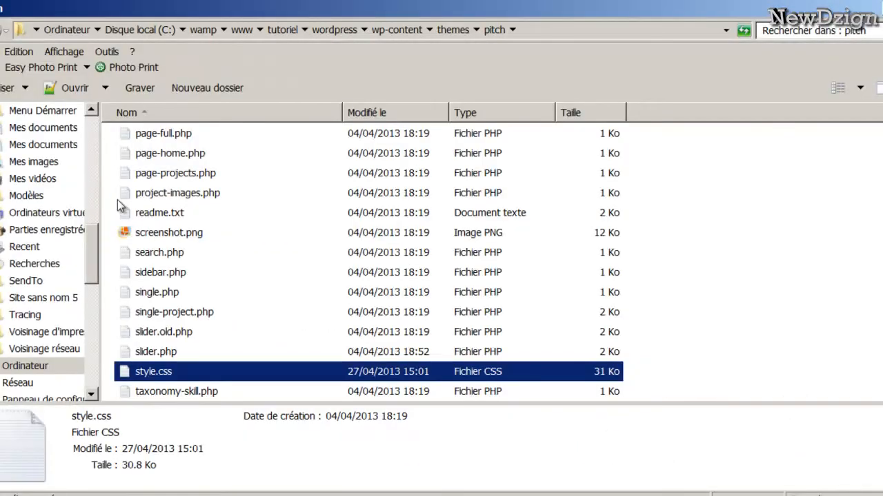
{"action": "key", "text": "BackSpace"}
{"action": "key", "text": "BackSpace"}
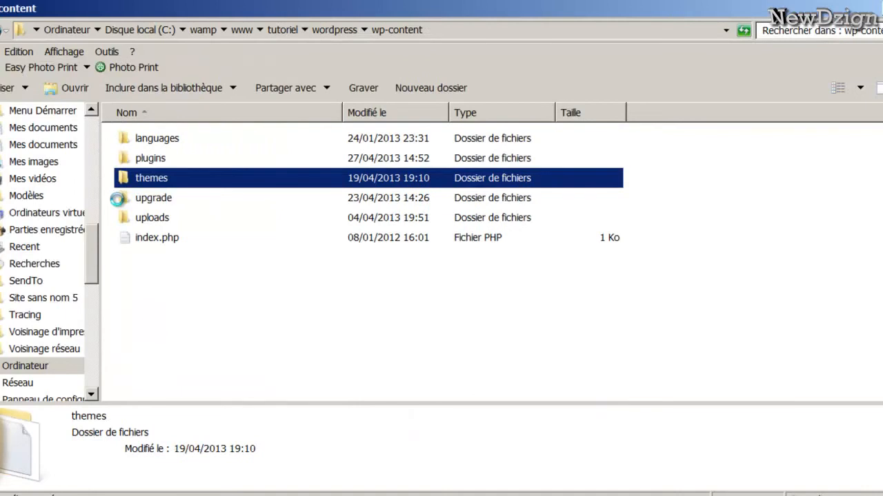
{"action": "key", "text": "BackSpace"}
{"action": "key", "text": "BackSpace"}
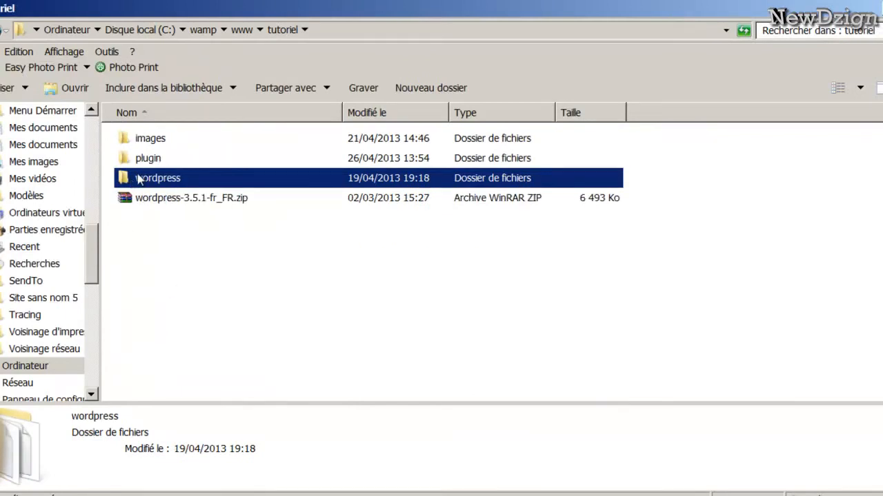